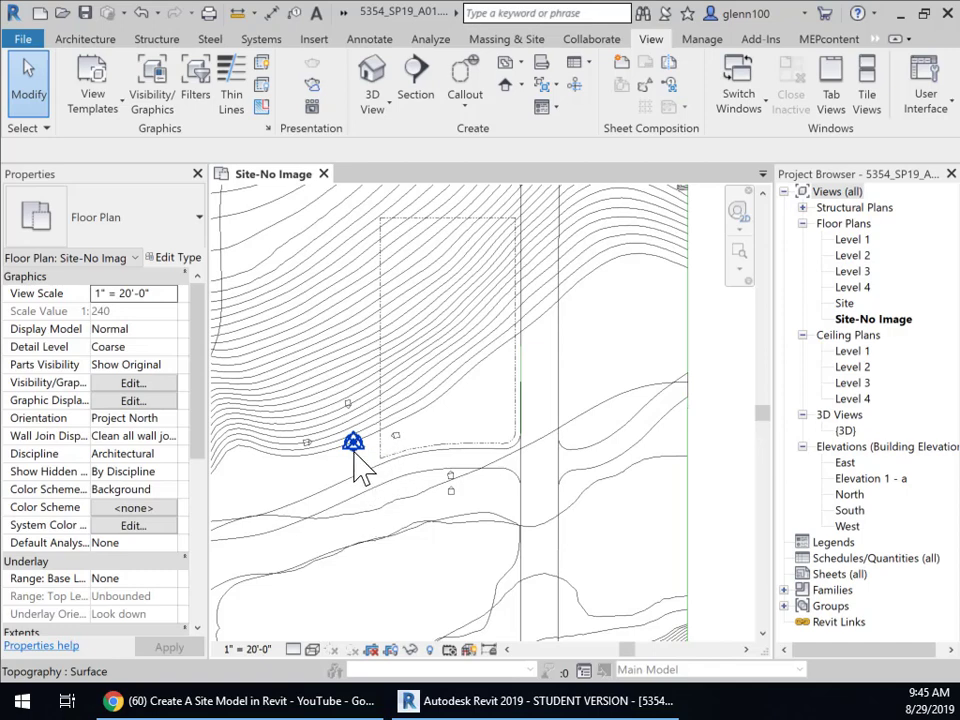
Unclip the project base point and move it onto the southwest corner of the property line.
scroll(362, 467, up, 3)
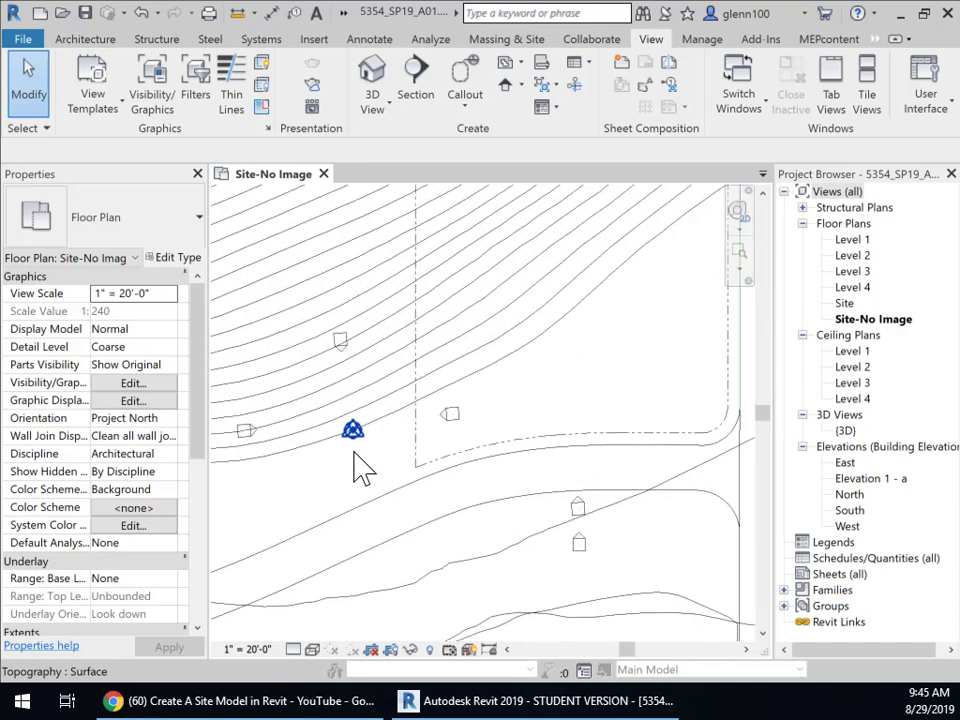
click(866, 320)
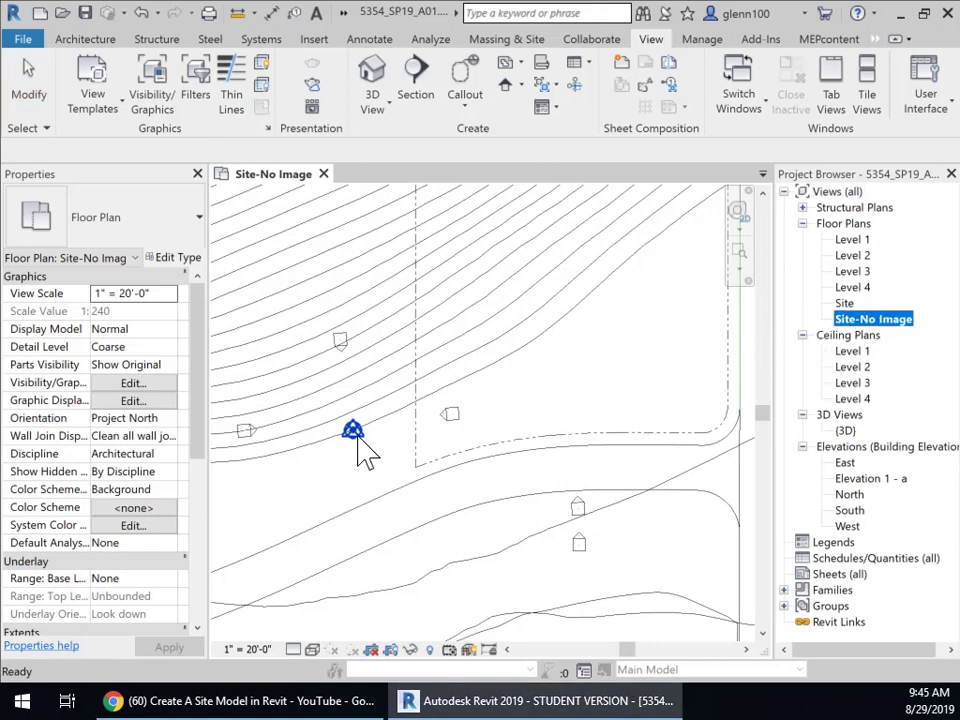
click(360, 444)
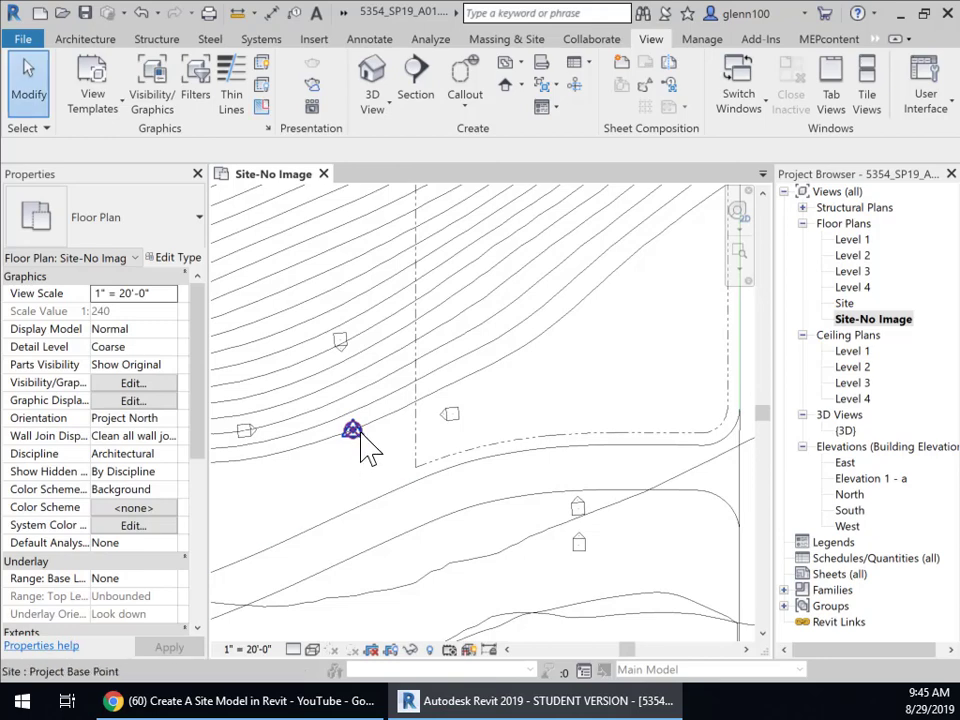
click(362, 438)
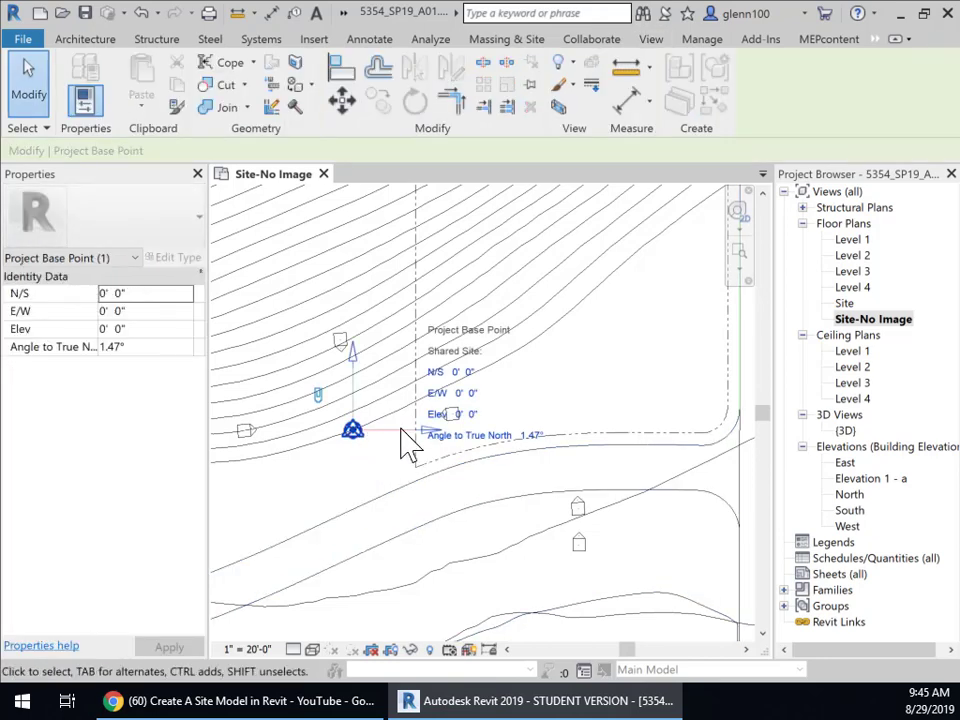
click(317, 396)
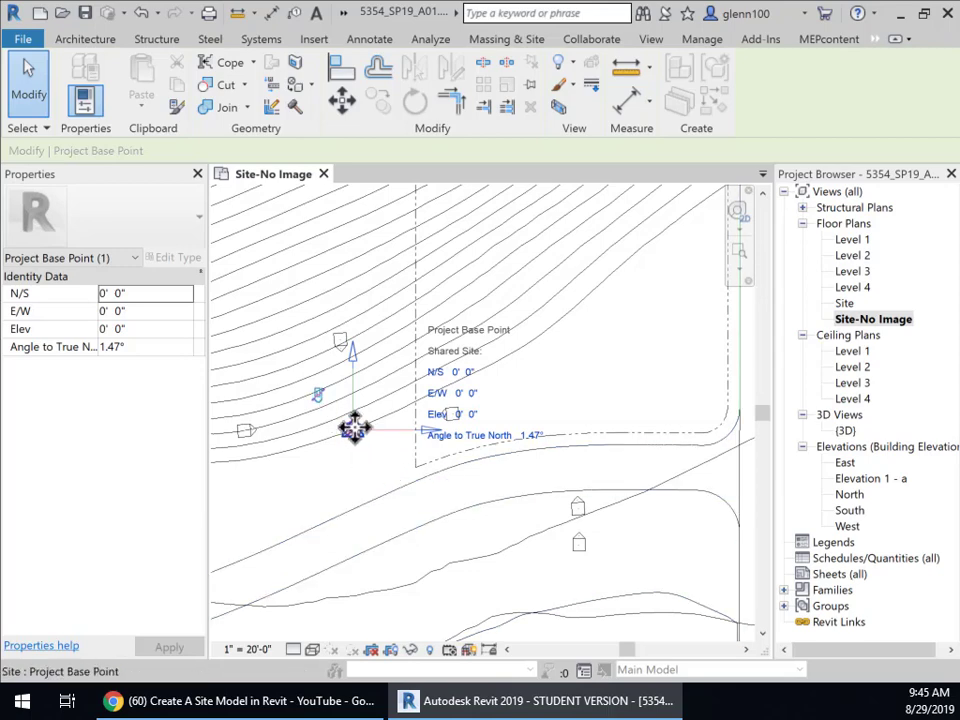
drag(355, 427, 385, 455)
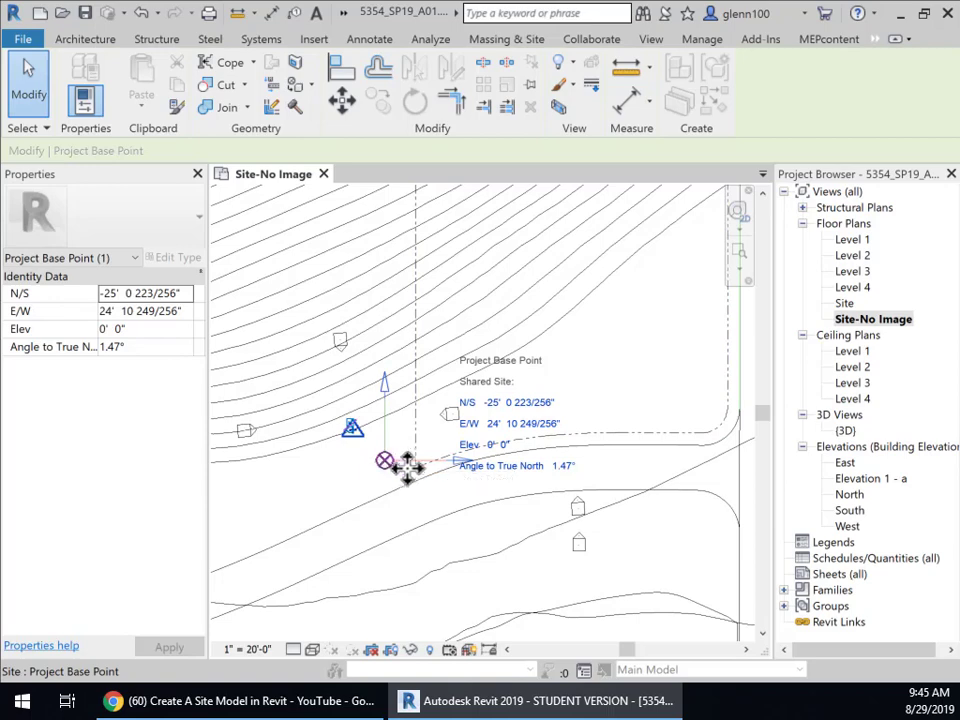
drag(390, 460, 420, 463)
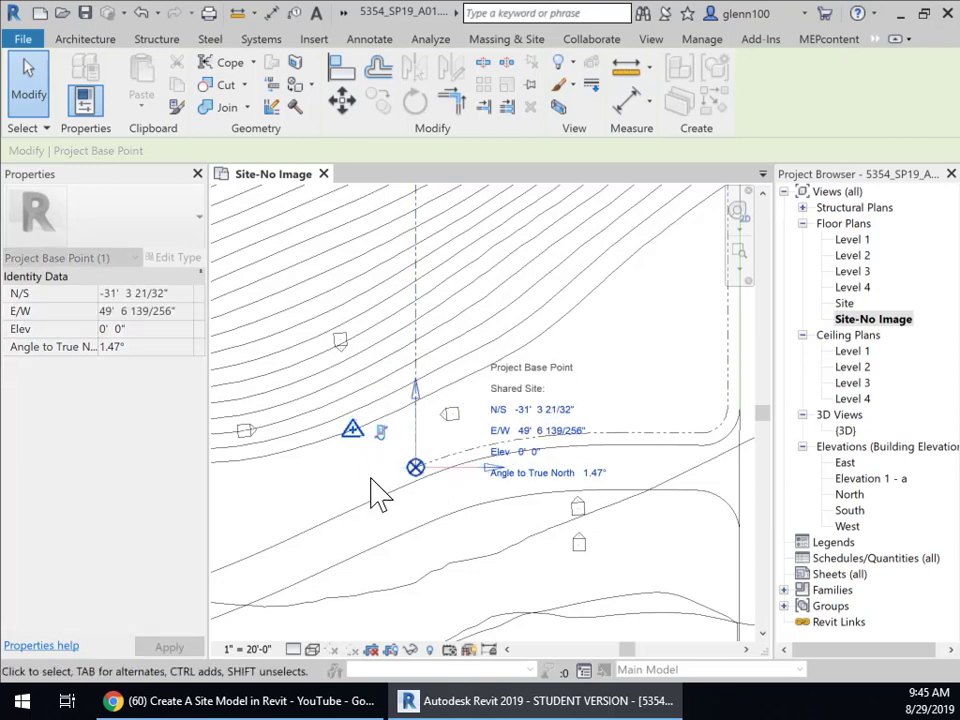
click(393, 489)
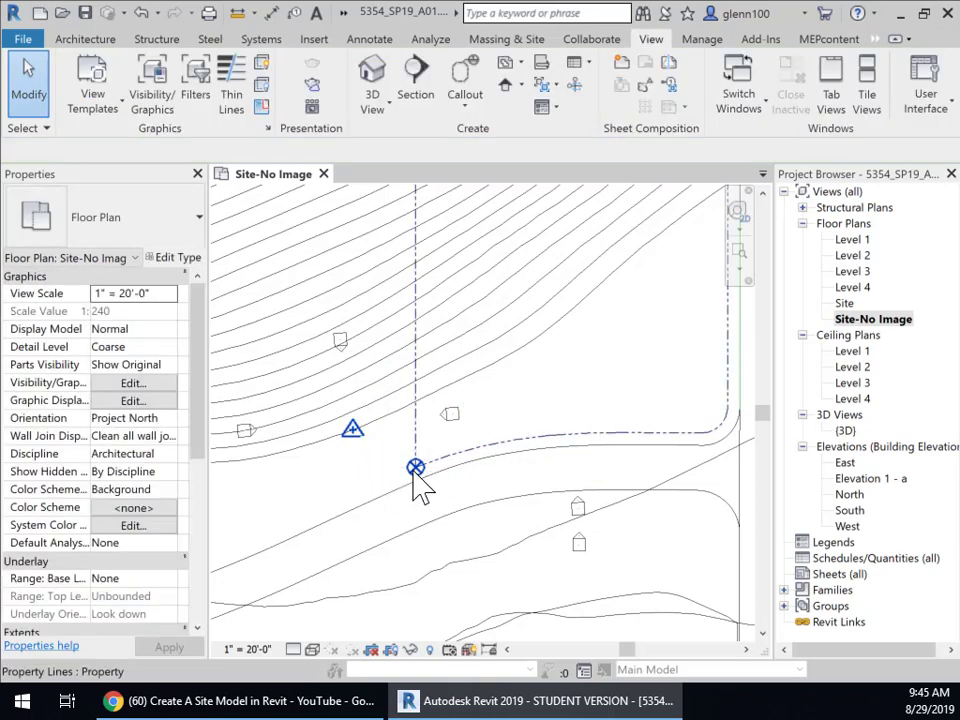
Move the survey point onto the project base point at the southwest corner of the property line.
click(356, 440)
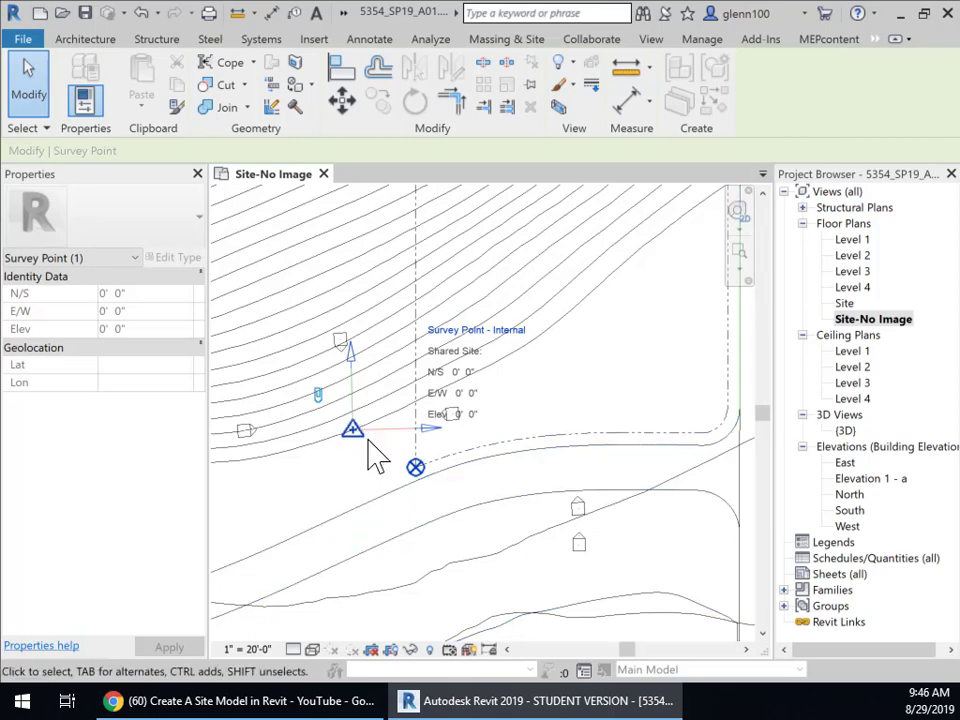
drag(357, 429, 415, 463)
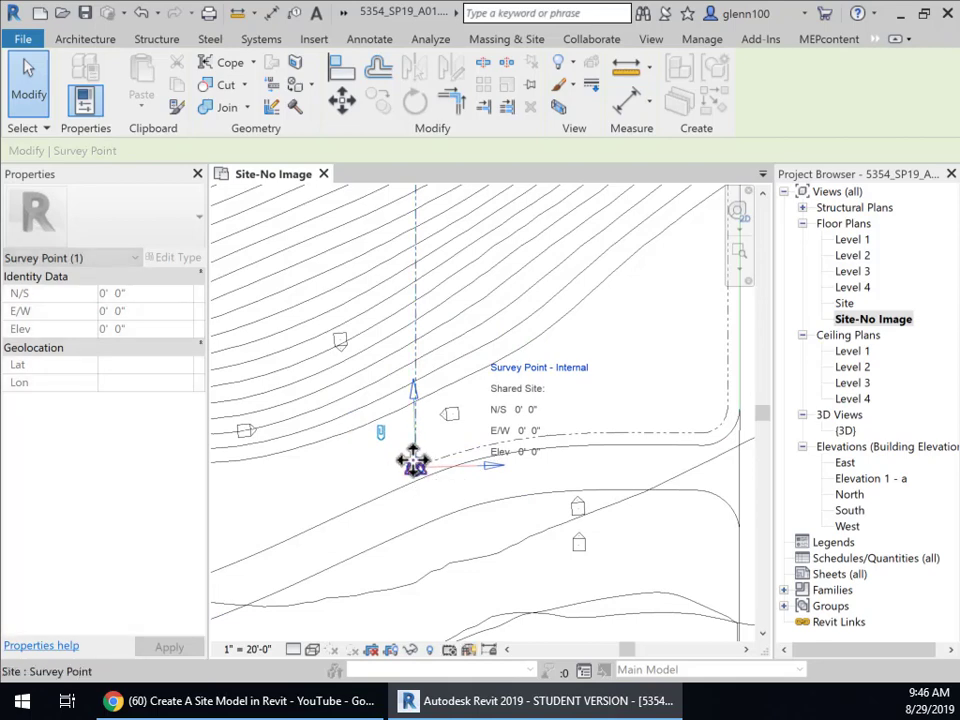
click(380, 434)
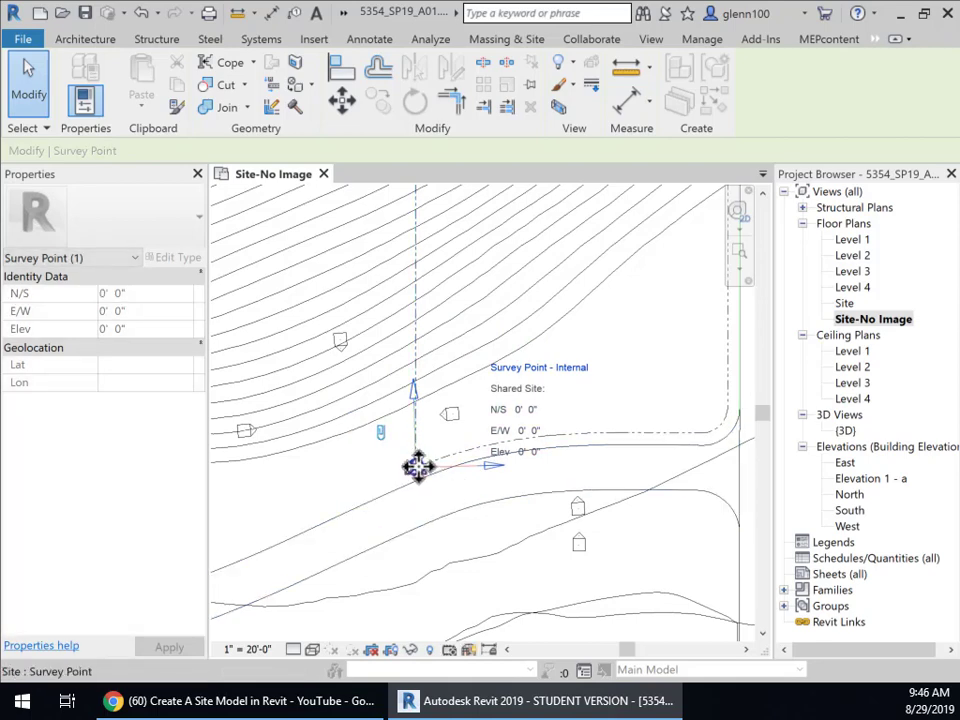
click(388, 478)
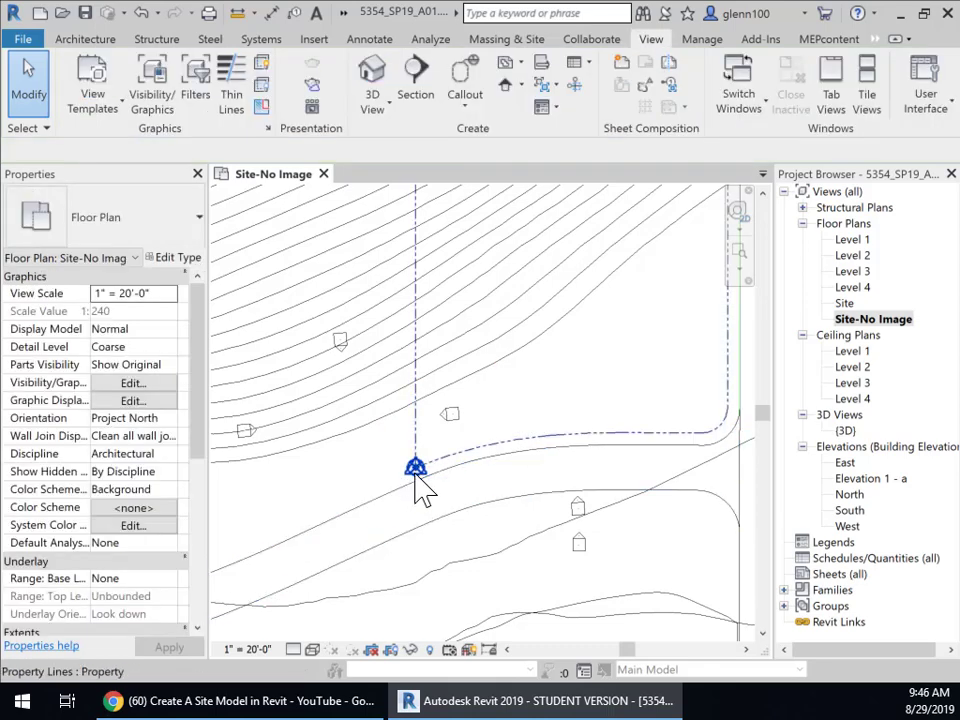
Examine the project base point's shared site values, then review the property boundary and surrounding contours.
click(417, 472)
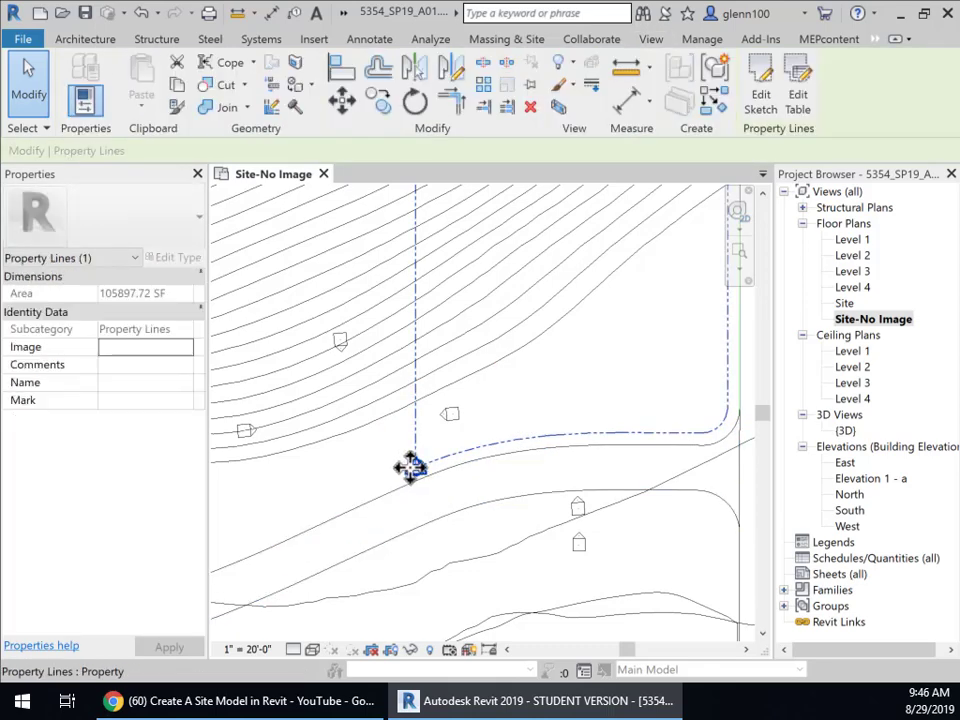
click(383, 493)
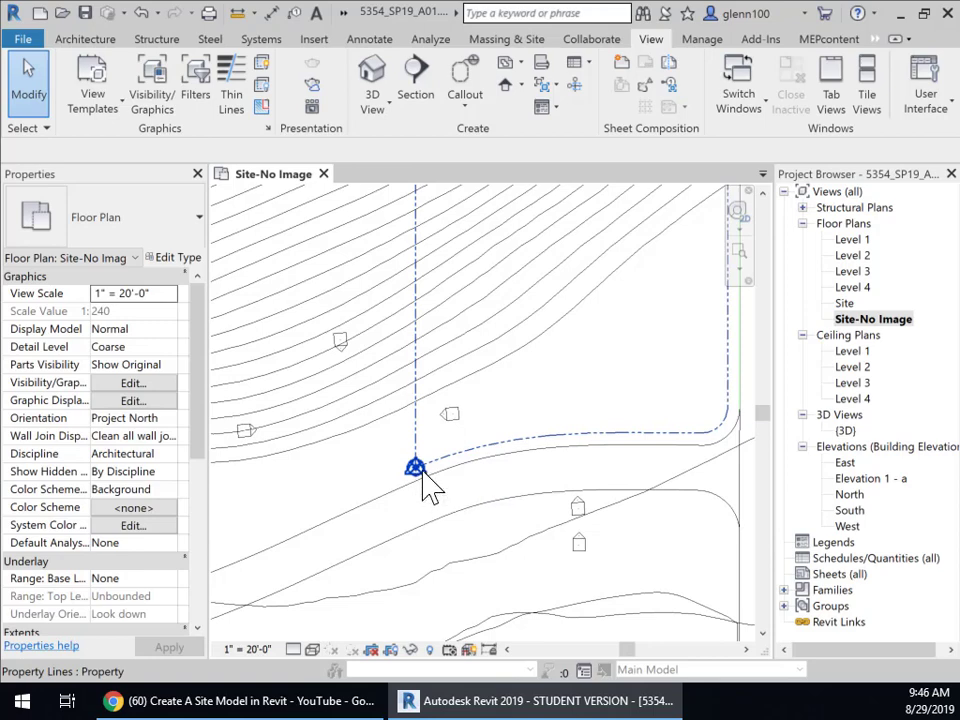
click(421, 474)
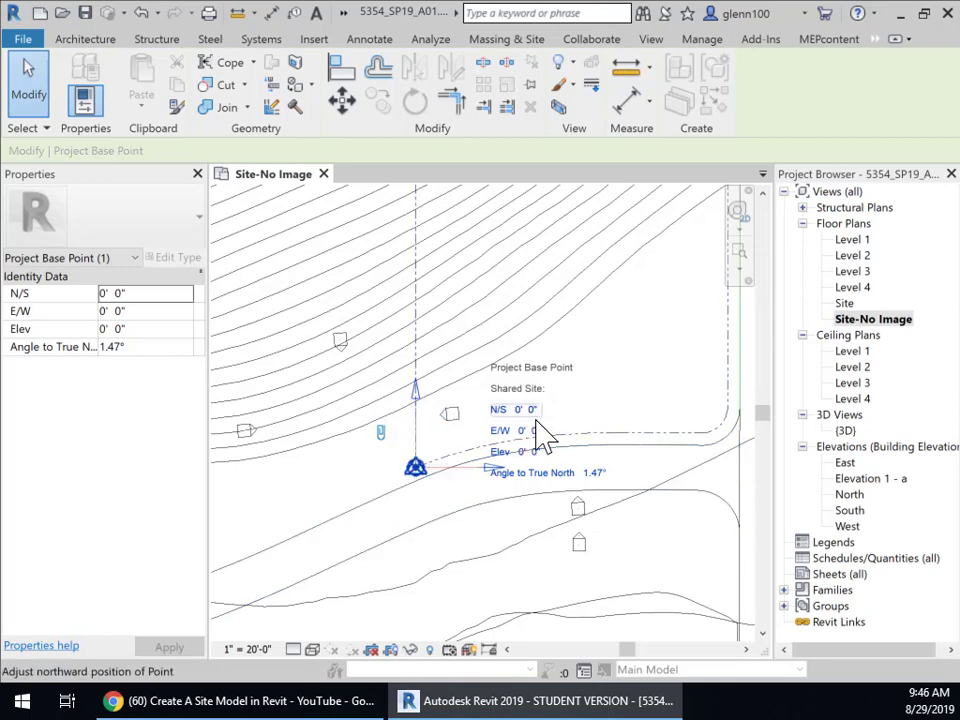
scroll(540, 419, down, 2)
middle_drag(496, 473, 390, 446)
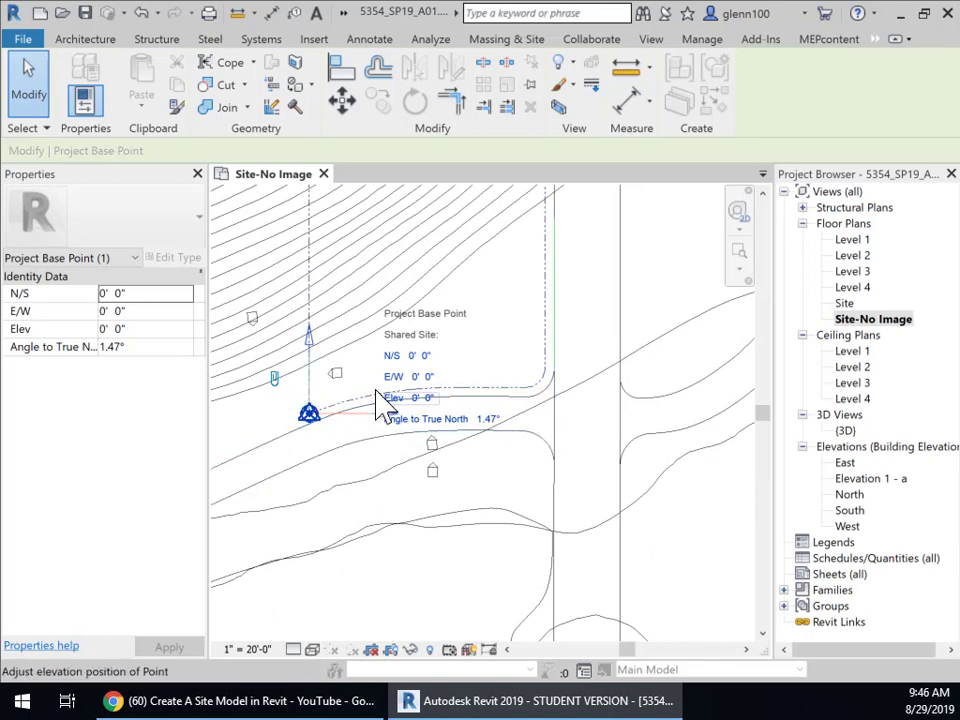
middle_drag(380, 404, 463, 418)
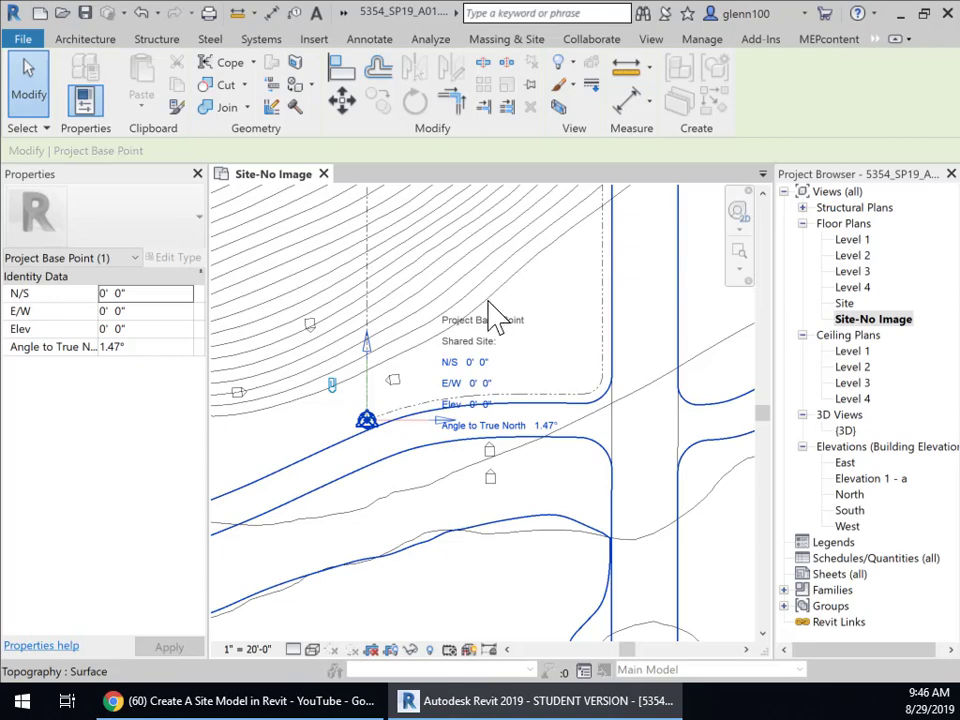
middle_drag(490, 312, 521, 493)
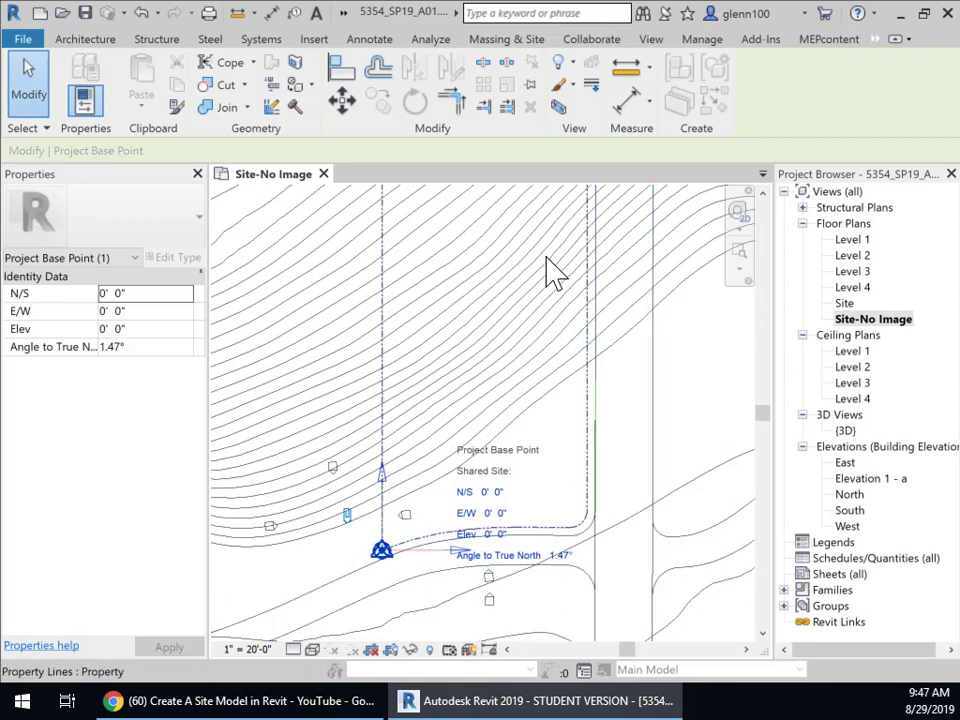
middle_drag(551, 478, 558, 608)
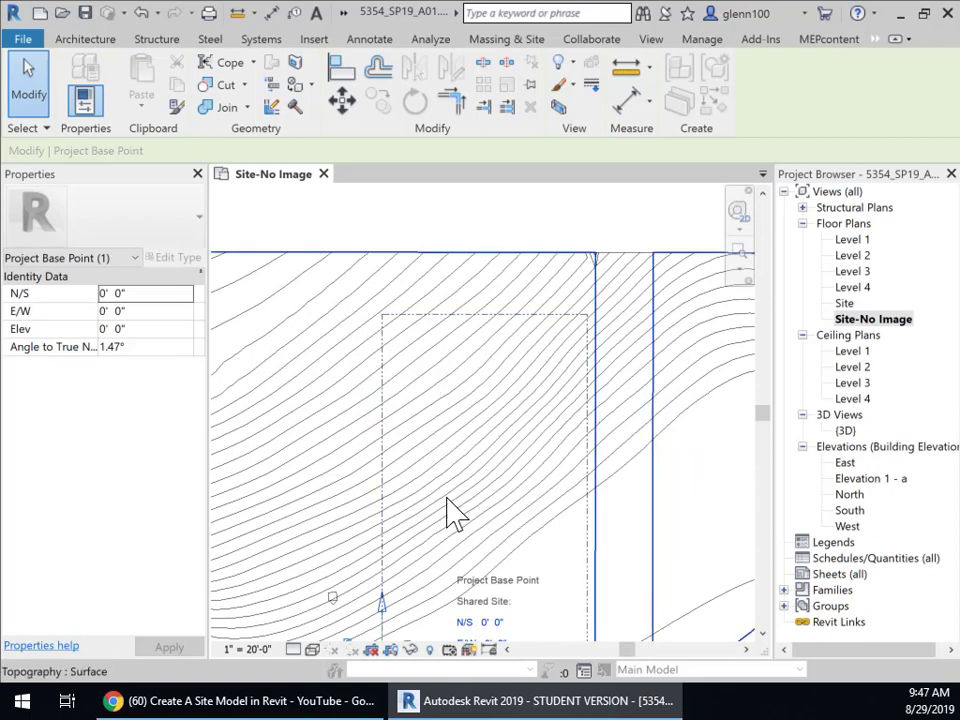
middle_drag(500, 517, 534, 351)
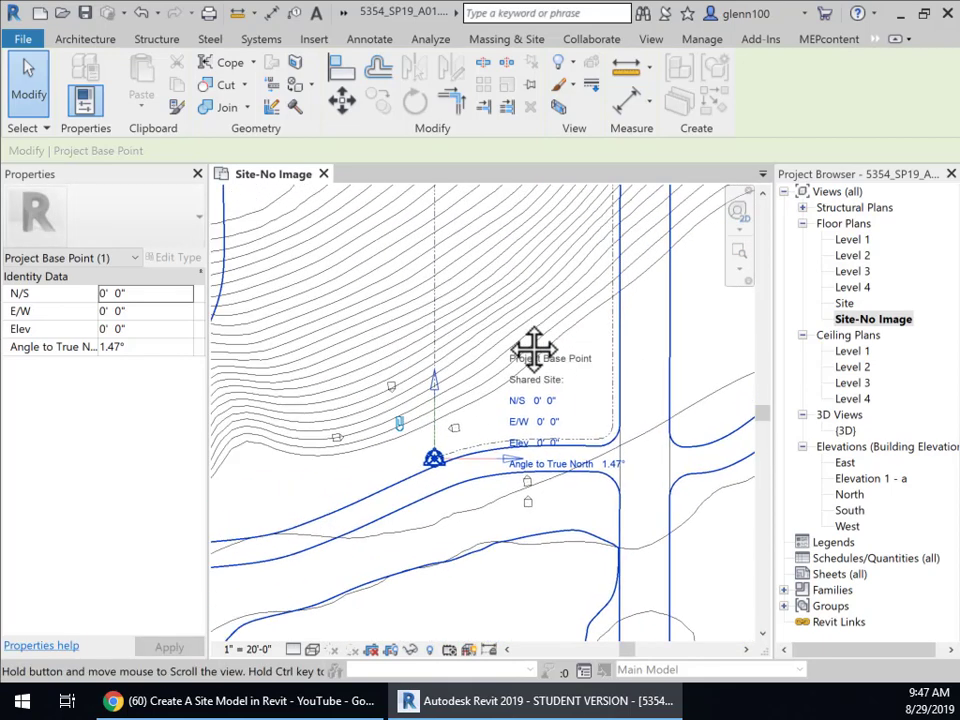
Delete the South elevation view and its remaining marker south of the property.
click(529, 492)
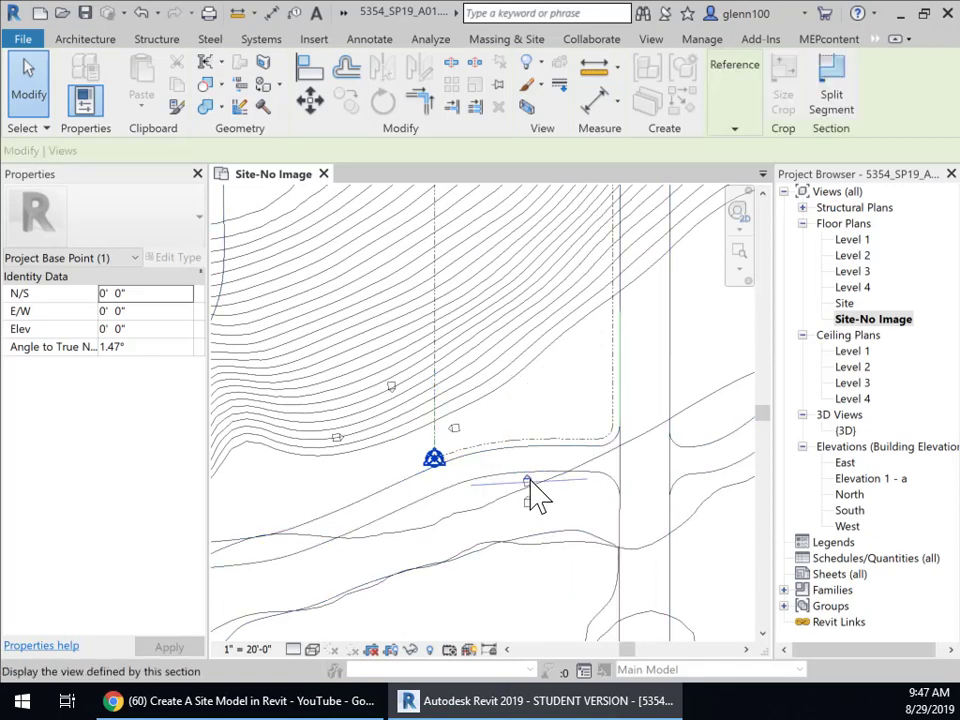
key(Delete)
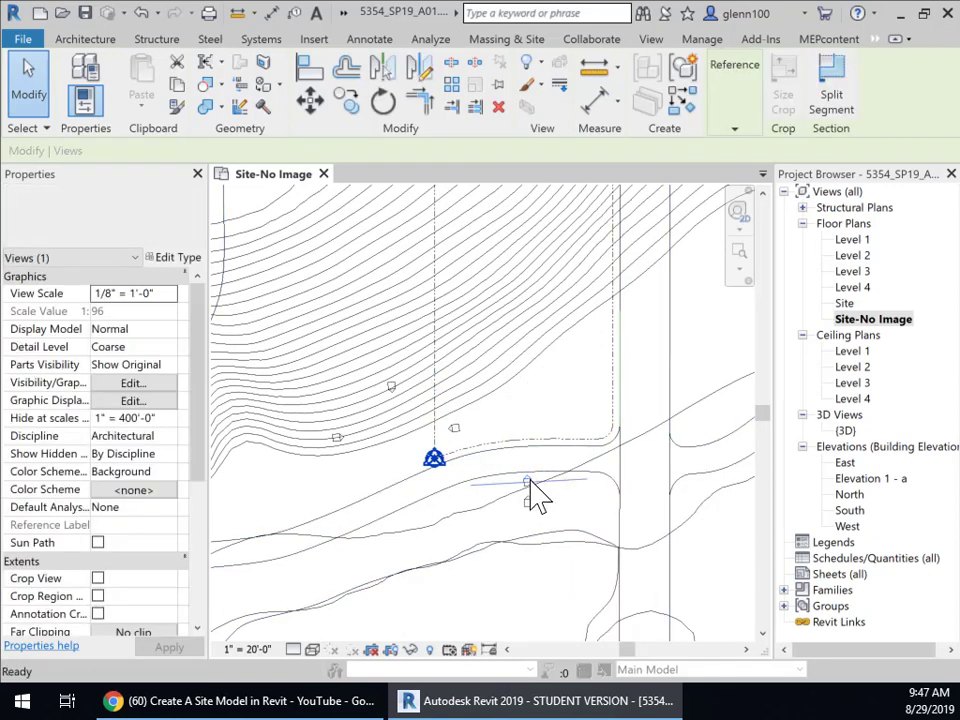
click(553, 413)
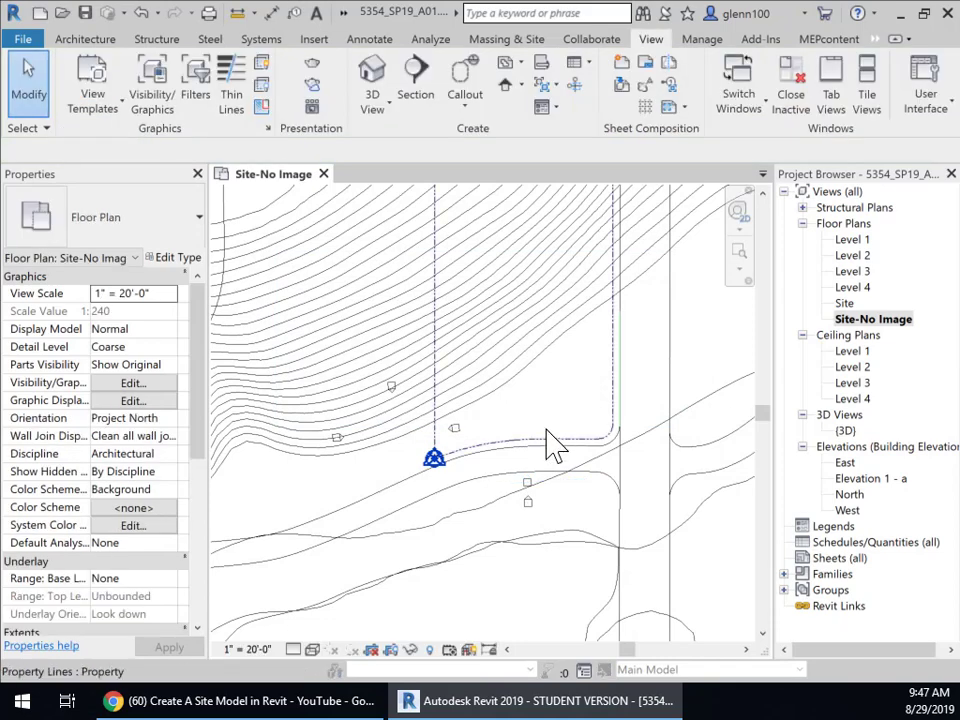
click(533, 497)
key(Escape)
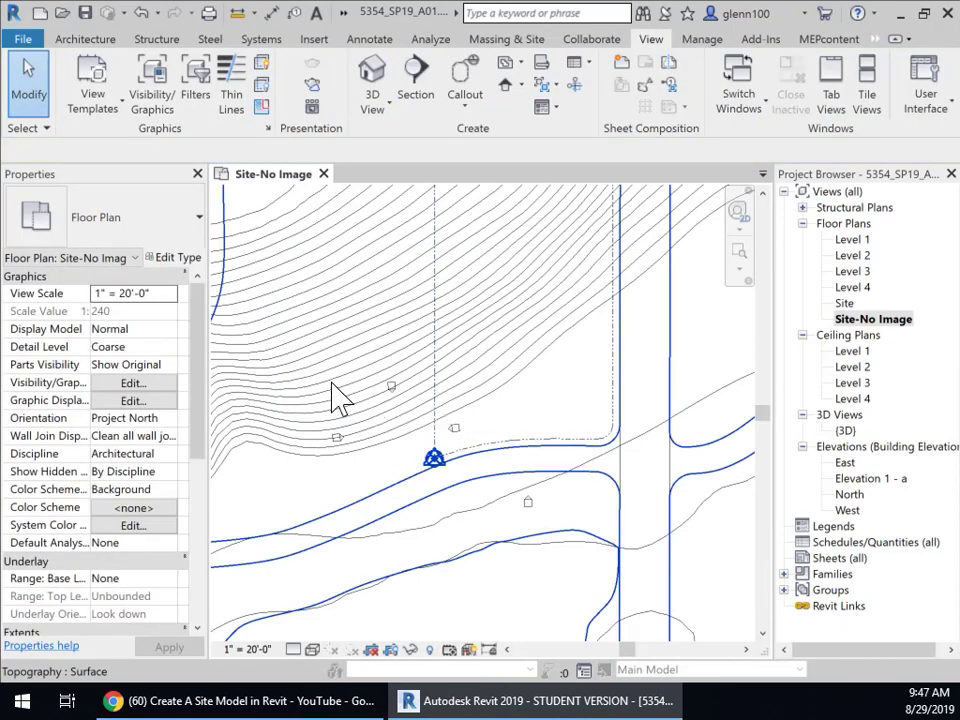
Delete the North, West and East elevation markers together with their views.
drag(282, 479, 403, 367)
key(Delete)
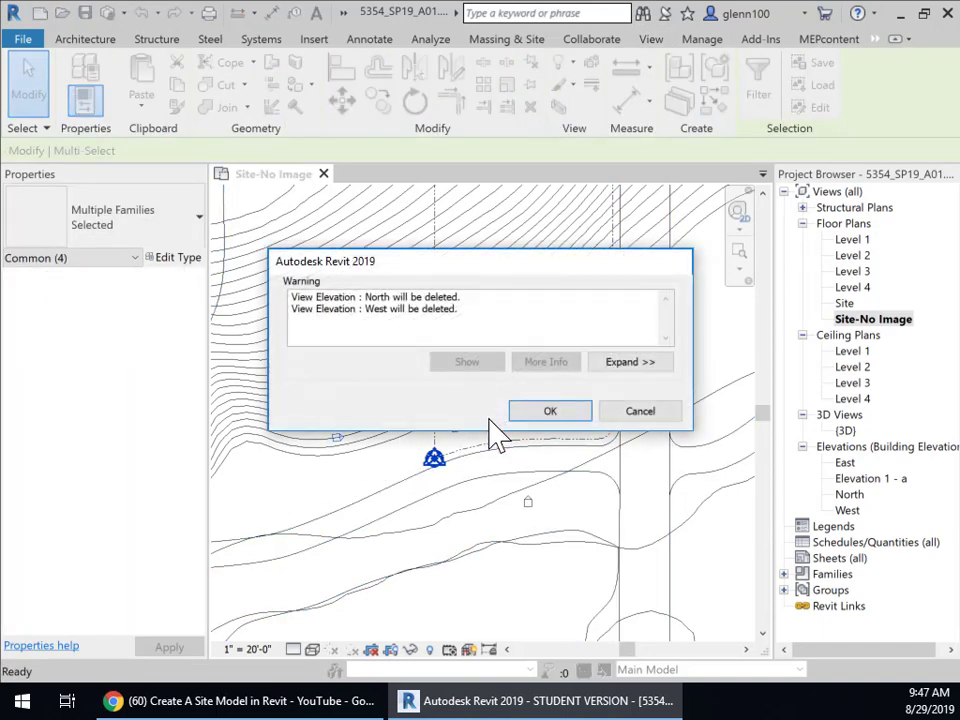
click(552, 411)
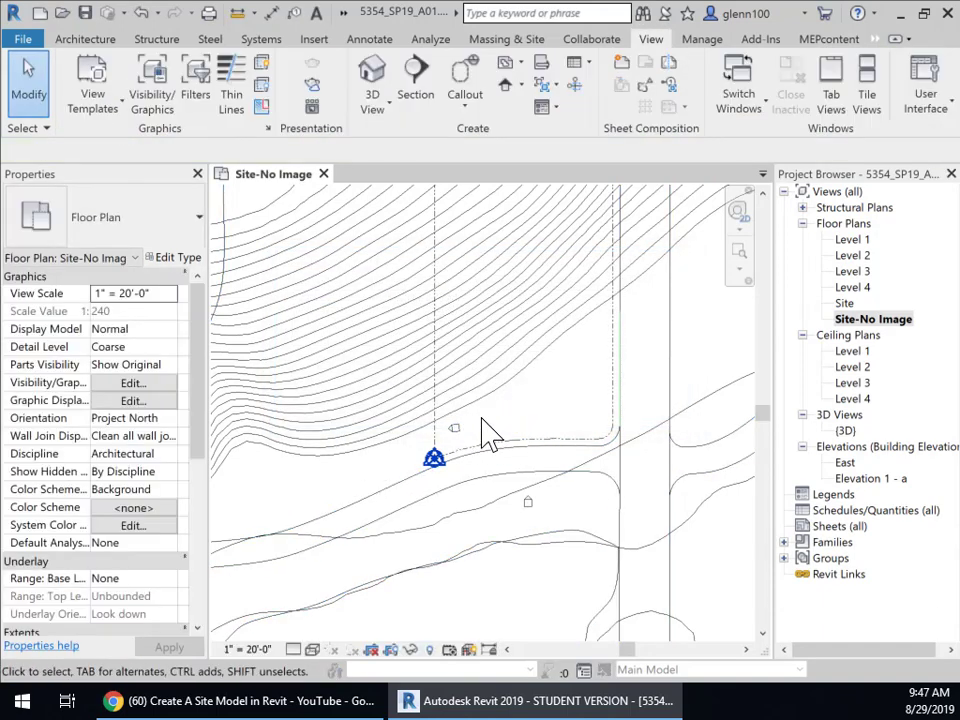
drag(480, 417, 449, 438)
key(Delete)
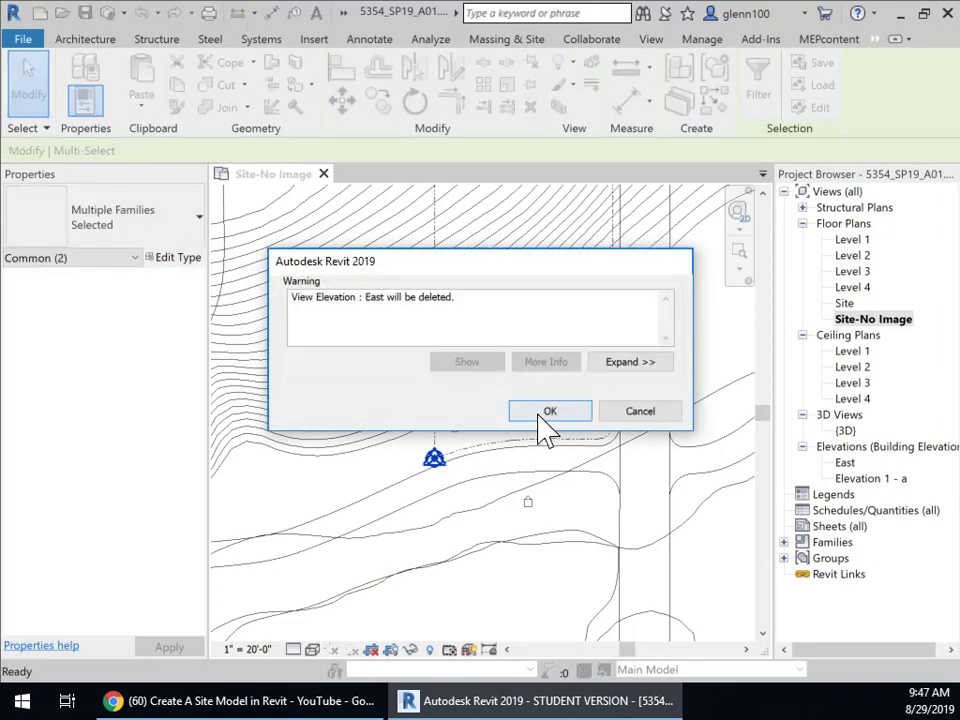
click(545, 415)
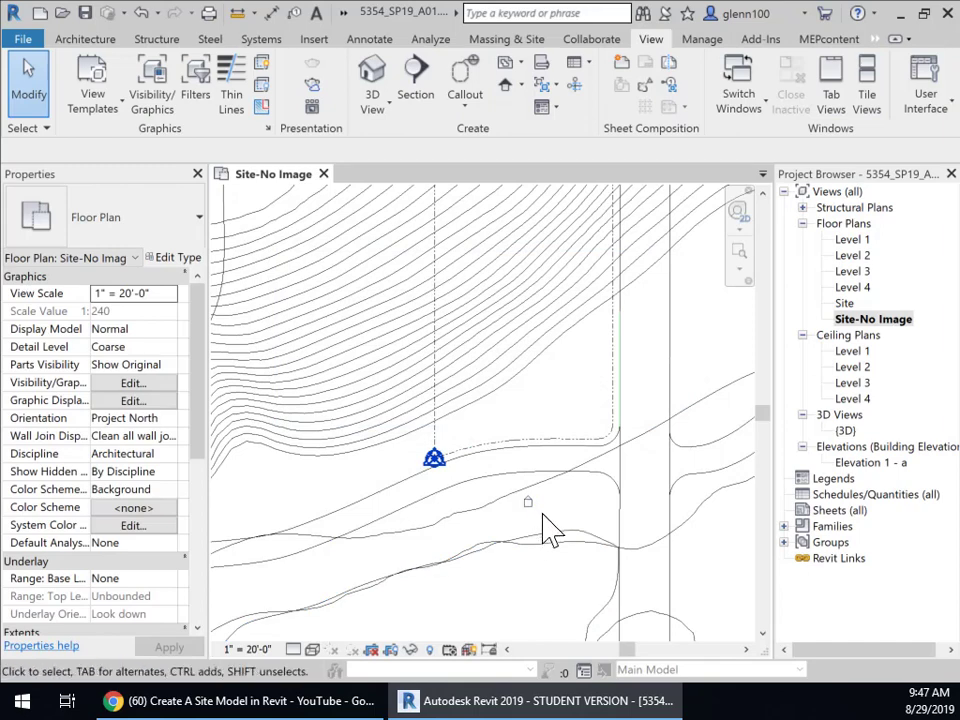
Delete the remaining Elevation 1 - a marker and its view south of the property.
scroll(540, 530, up, 2)
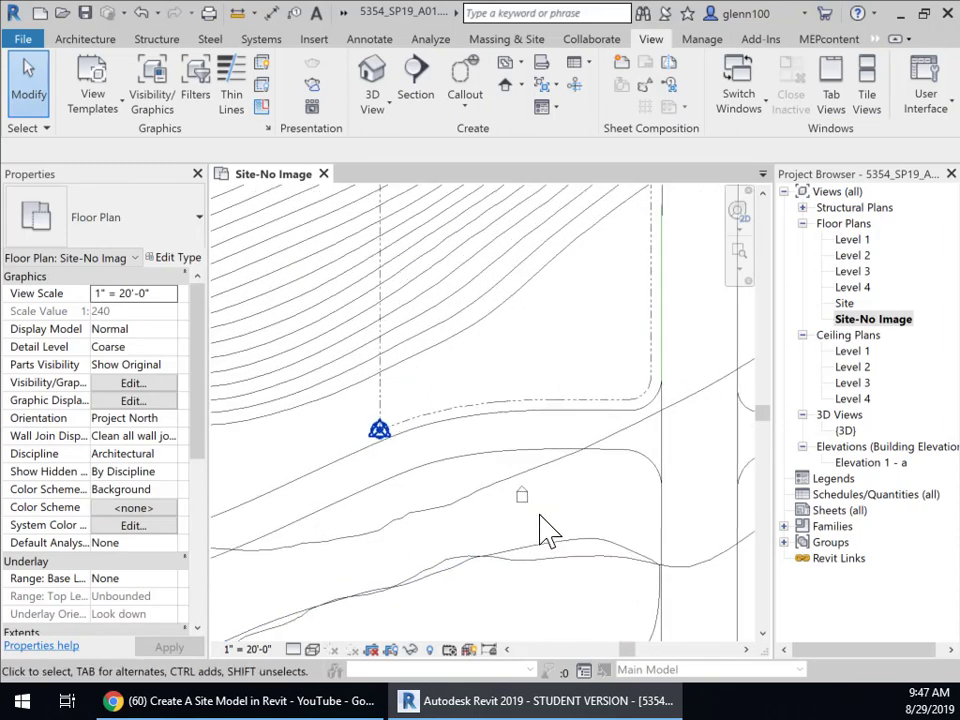
click(557, 543)
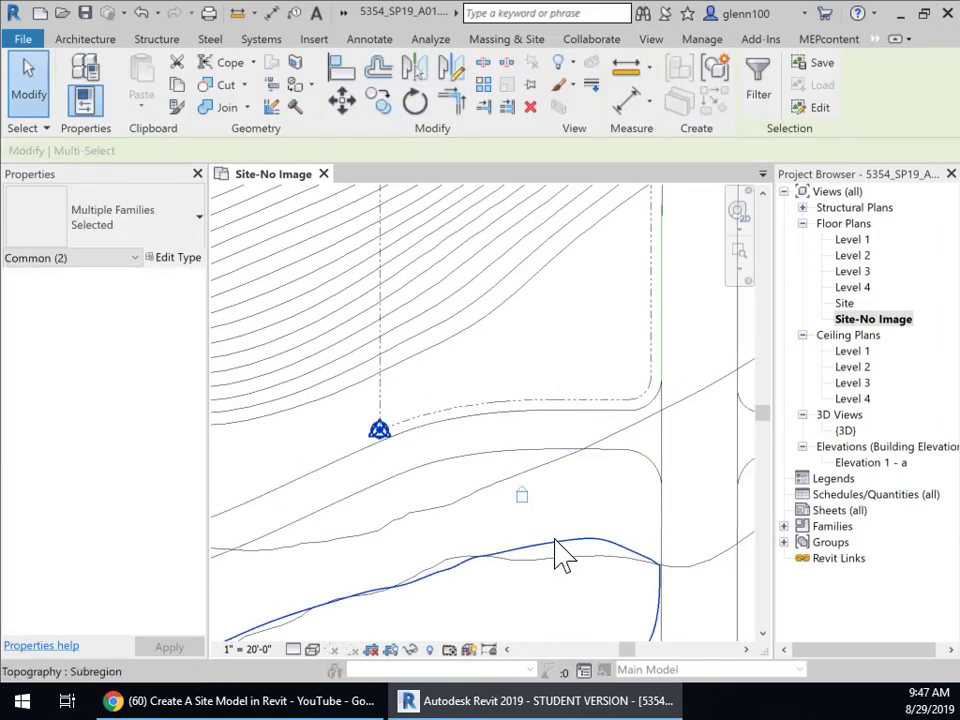
key(Delete)
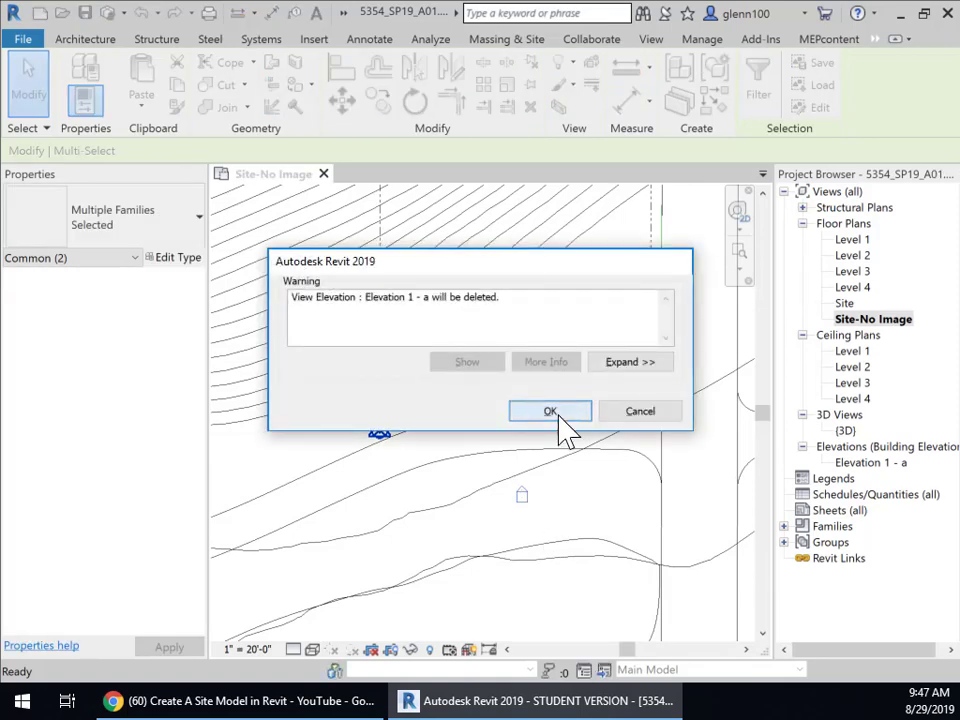
click(557, 416)
scroll(542, 450, down, 1)
mouse_move(542, 450)
middle_down()
mouse_move(553, 493)
mouse_move(527, 564)
middle_up()
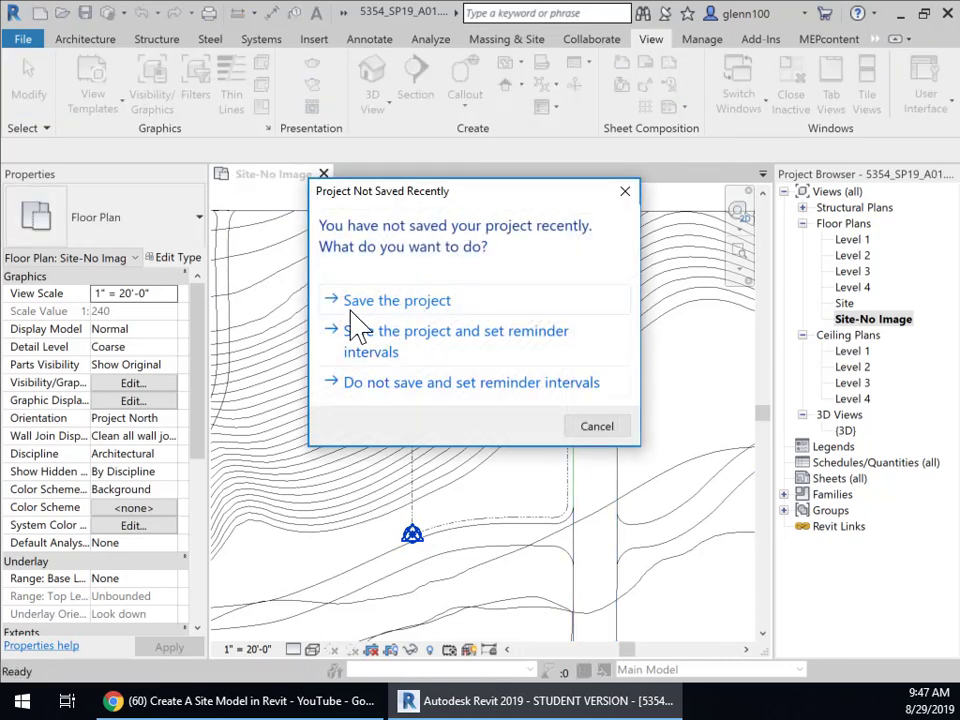
Save the project and place four building elevation markers south, east, north and west of the property boundary.
click(418, 302)
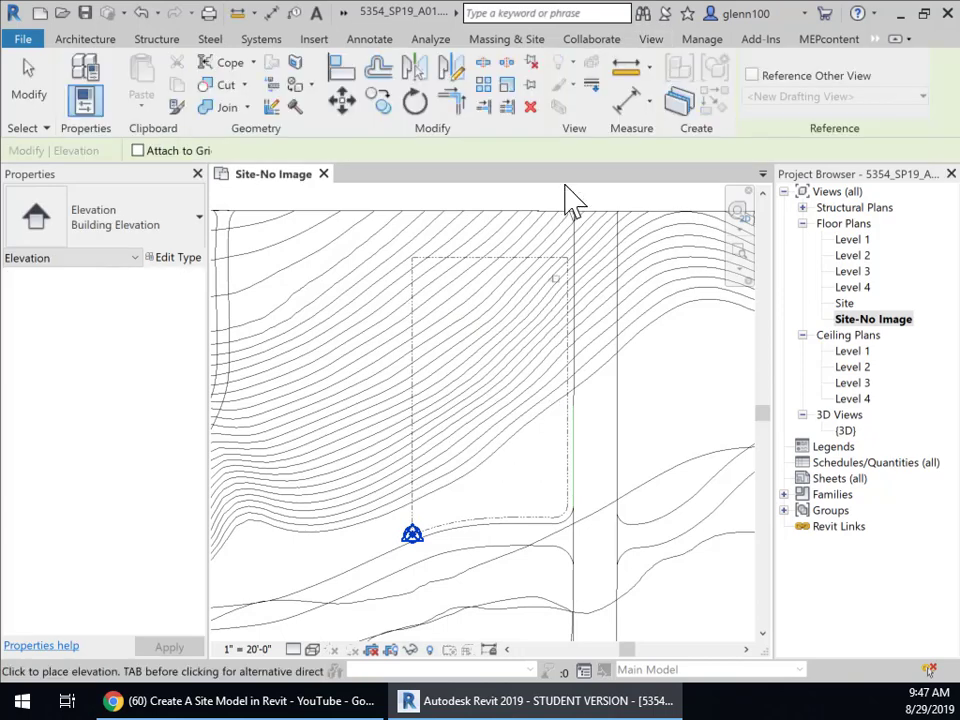
click(486, 556)
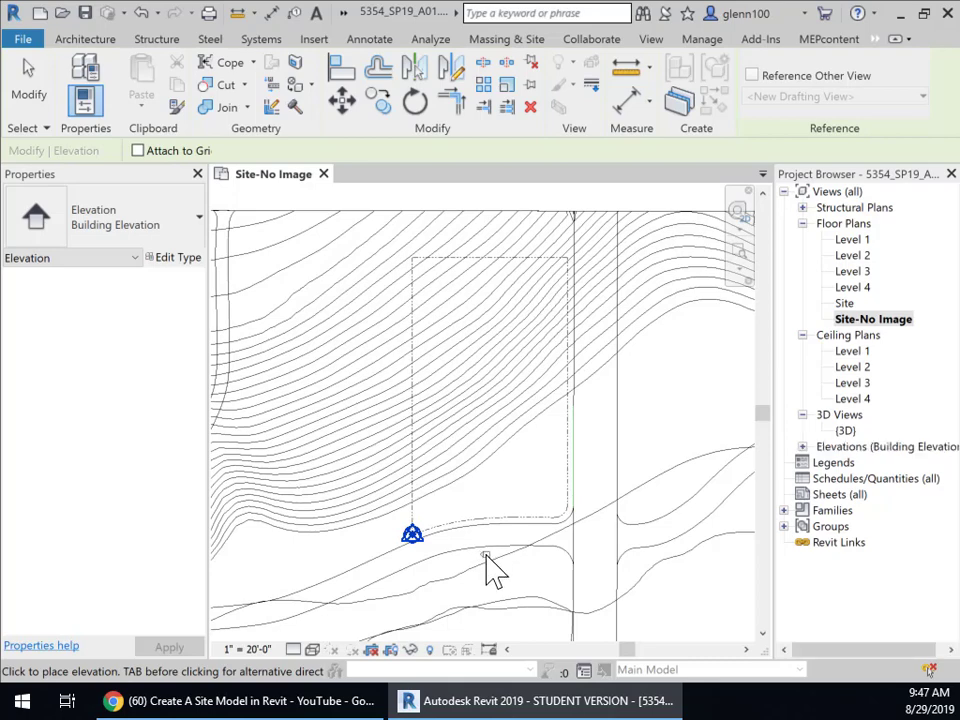
click(632, 381)
click(487, 231)
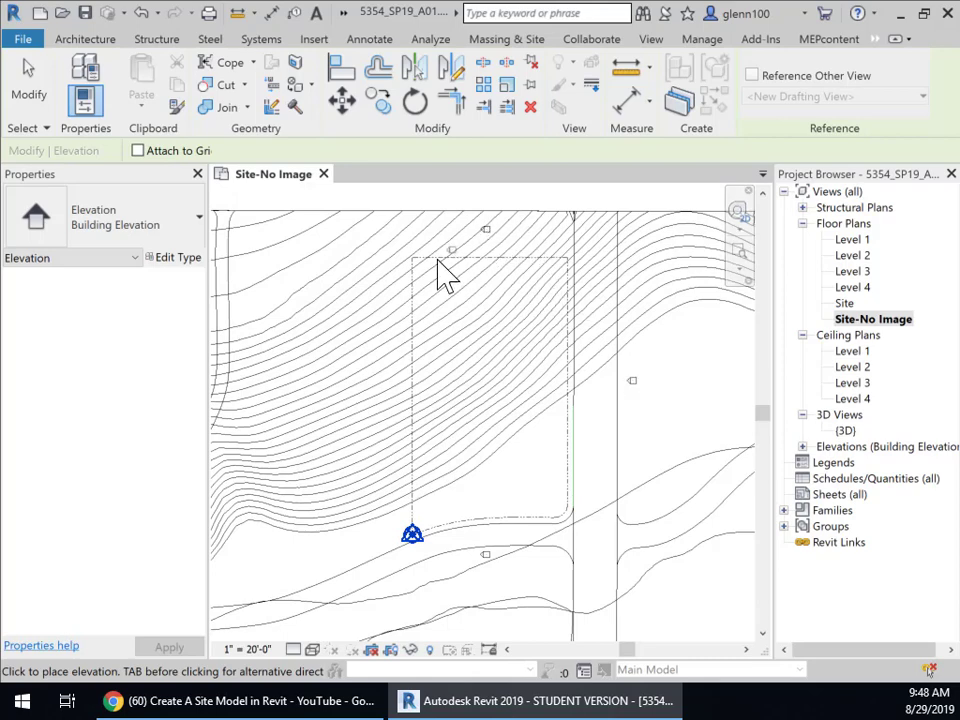
click(372, 396)
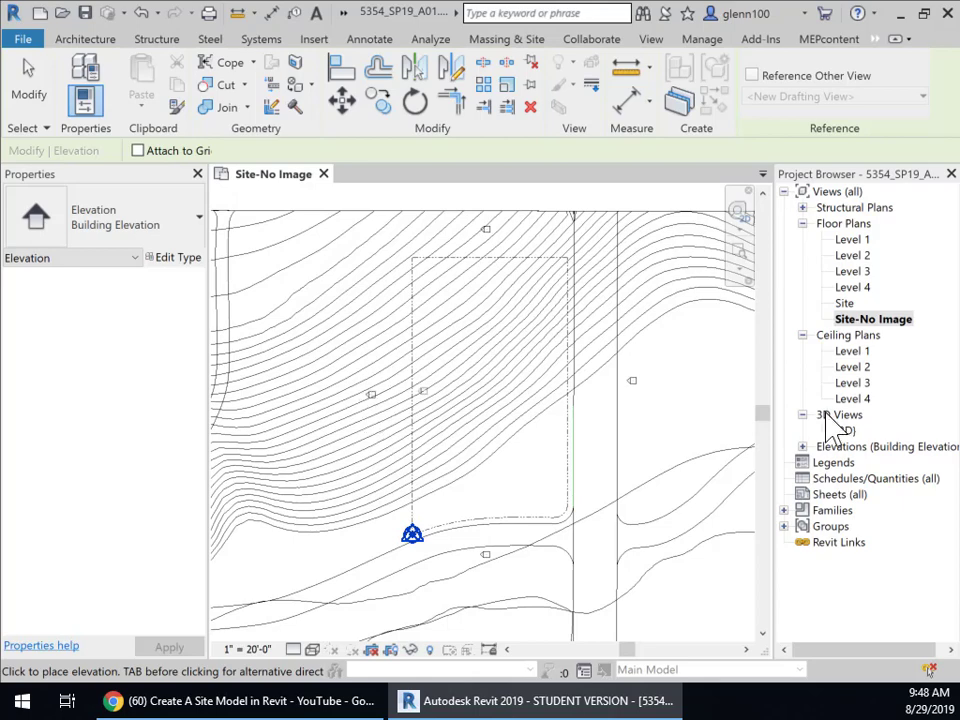
click(802, 447)
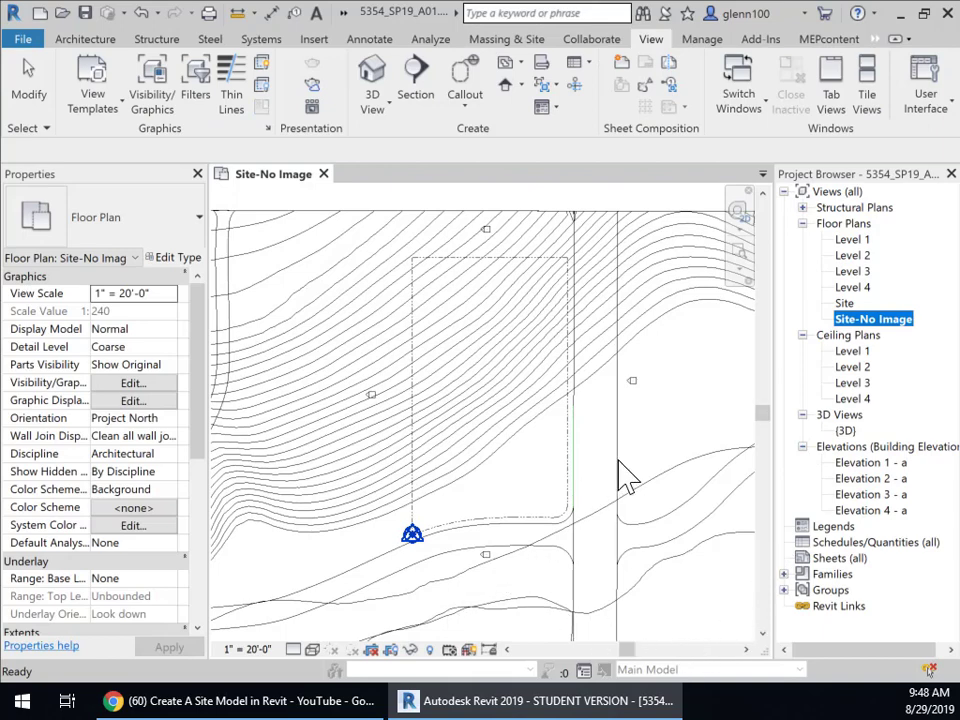
Examine the view line and direction of the elevation marker south of the property.
click(488, 558)
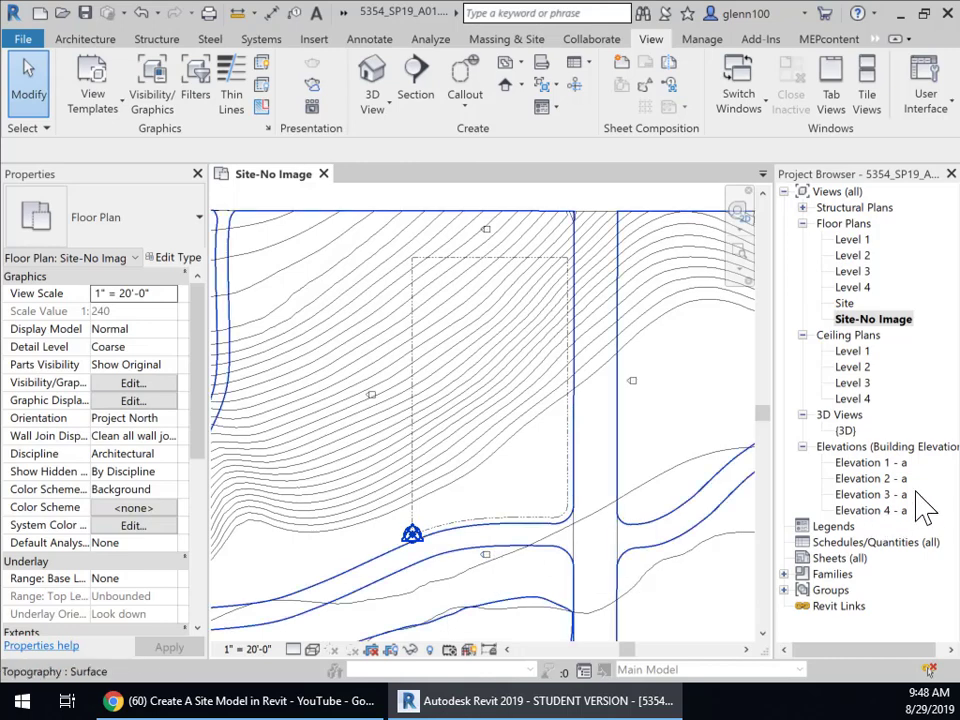
click(489, 558)
scroll(518, 566, down, 2)
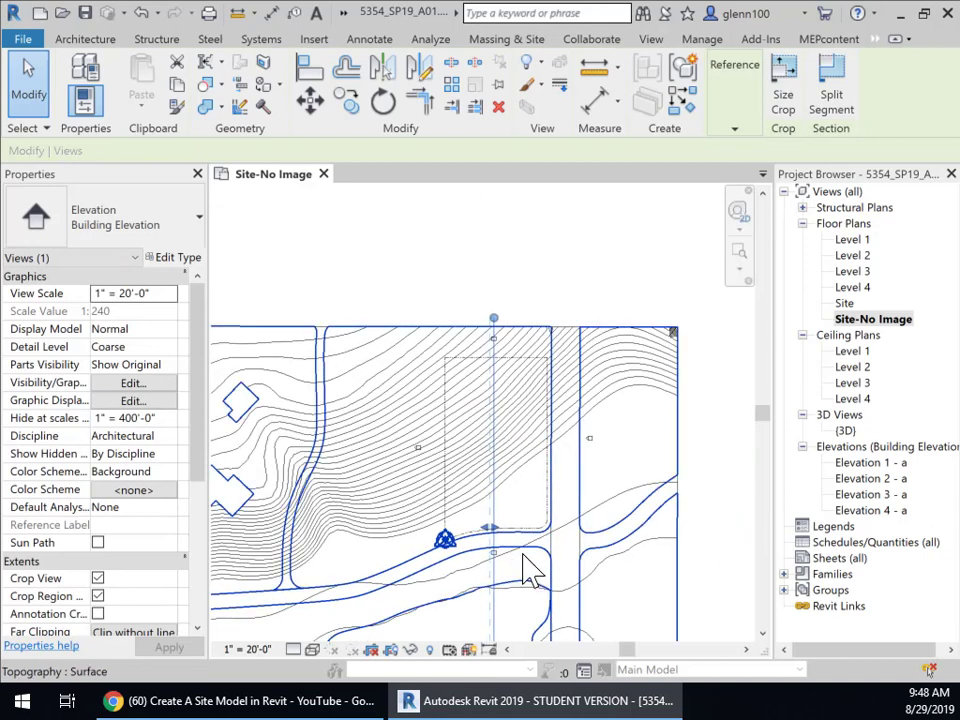
middle_drag(523, 568, 566, 424)
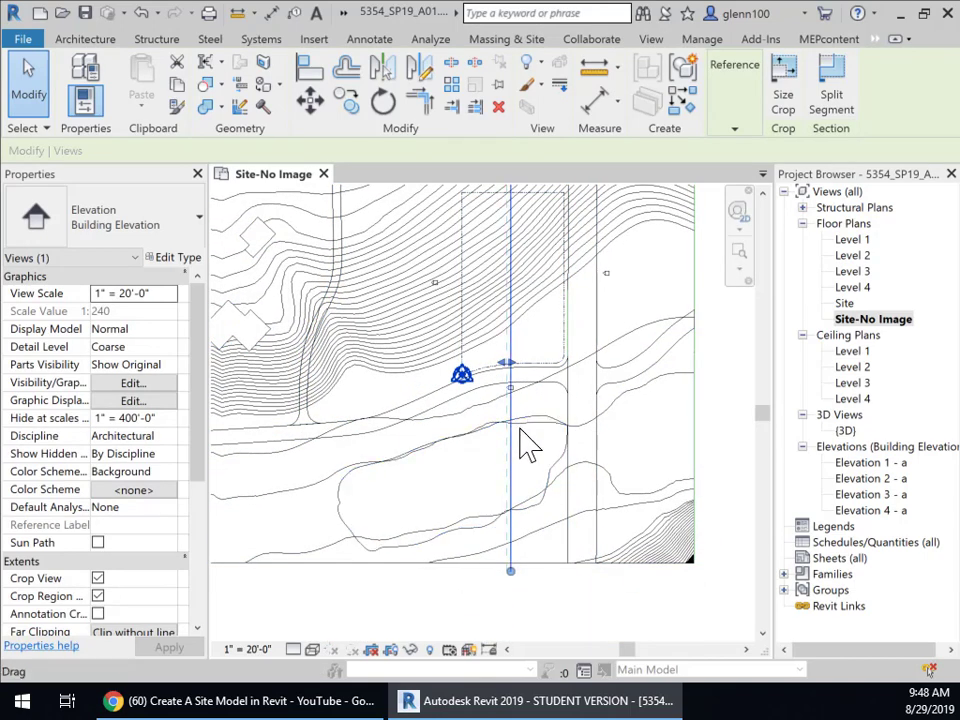
scroll(525, 446, up, 1)
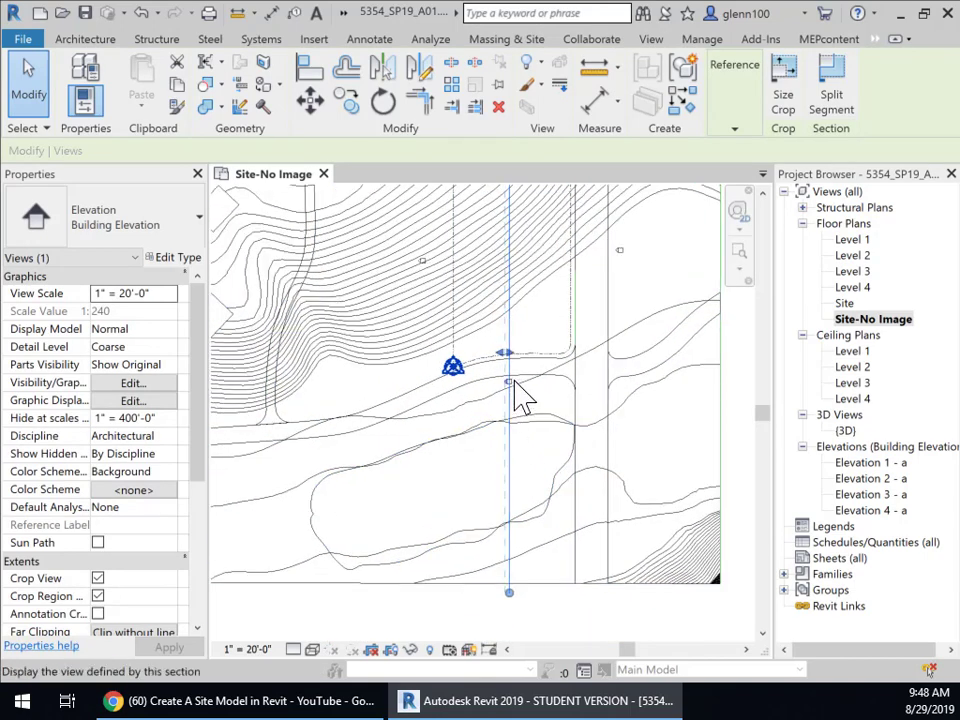
scroll(512, 405, up, 4)
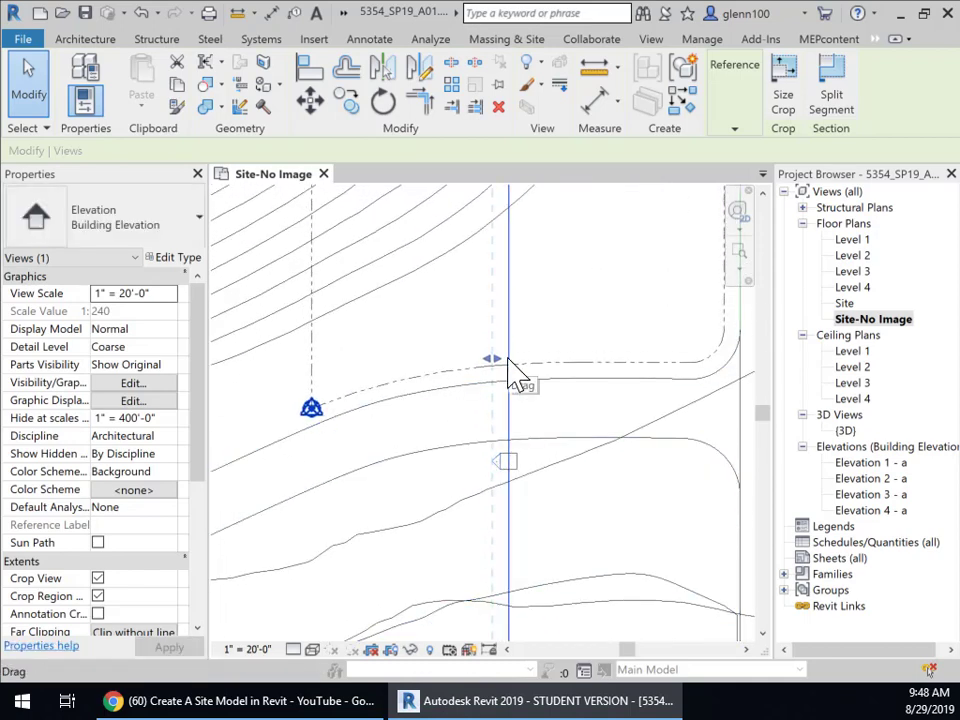
click(534, 471)
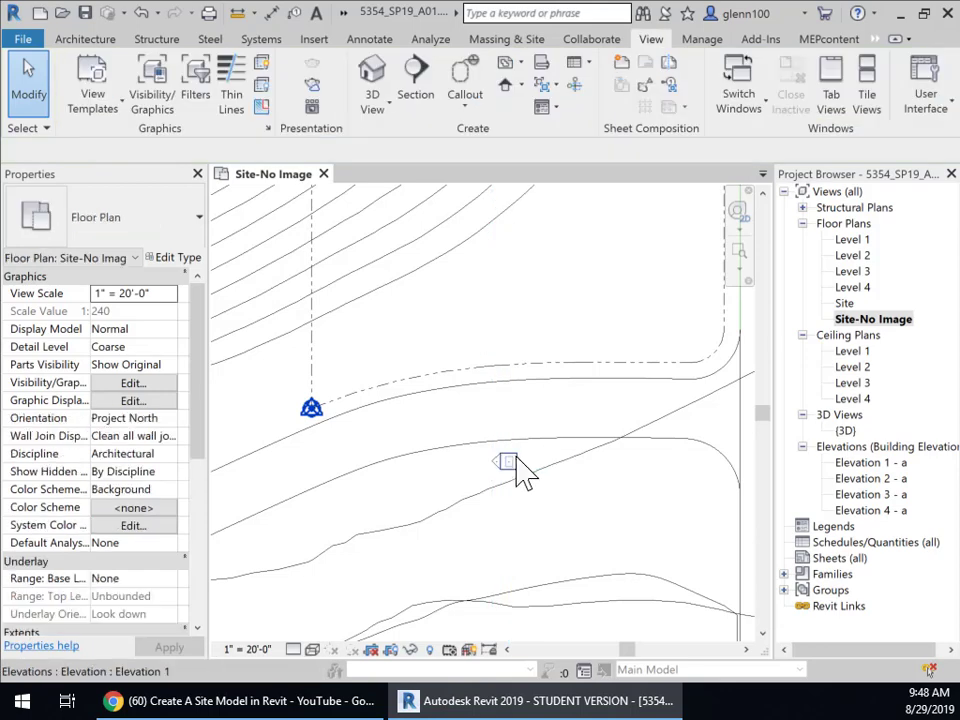
Replace the southern marker's west-facing Elevation 1 - a view with a north-facing view toward the property.
click(509, 463)
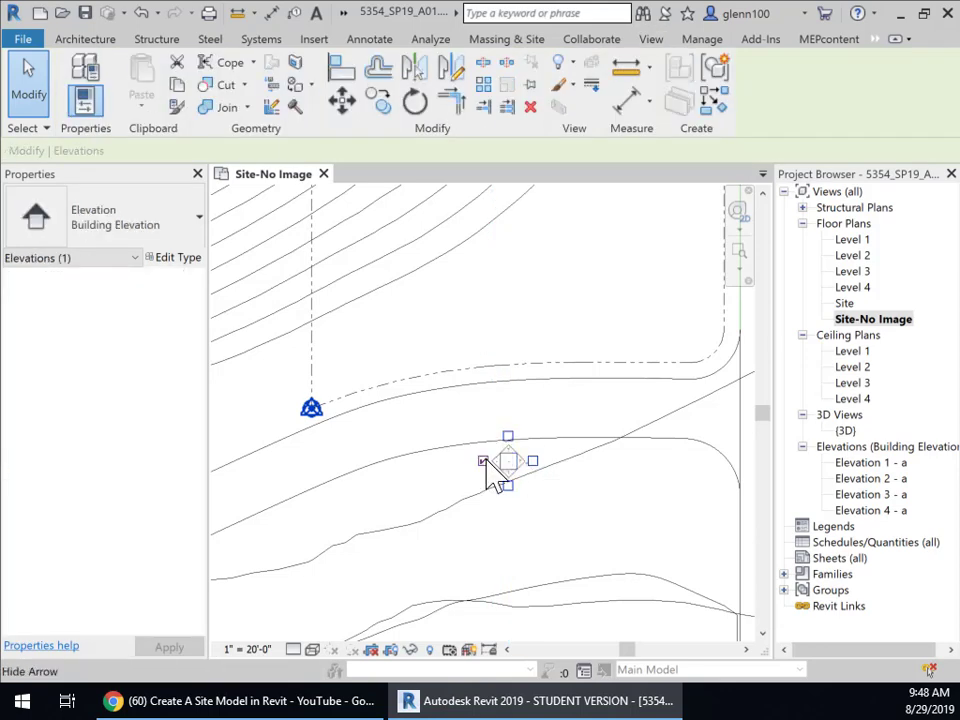
key(Delete)
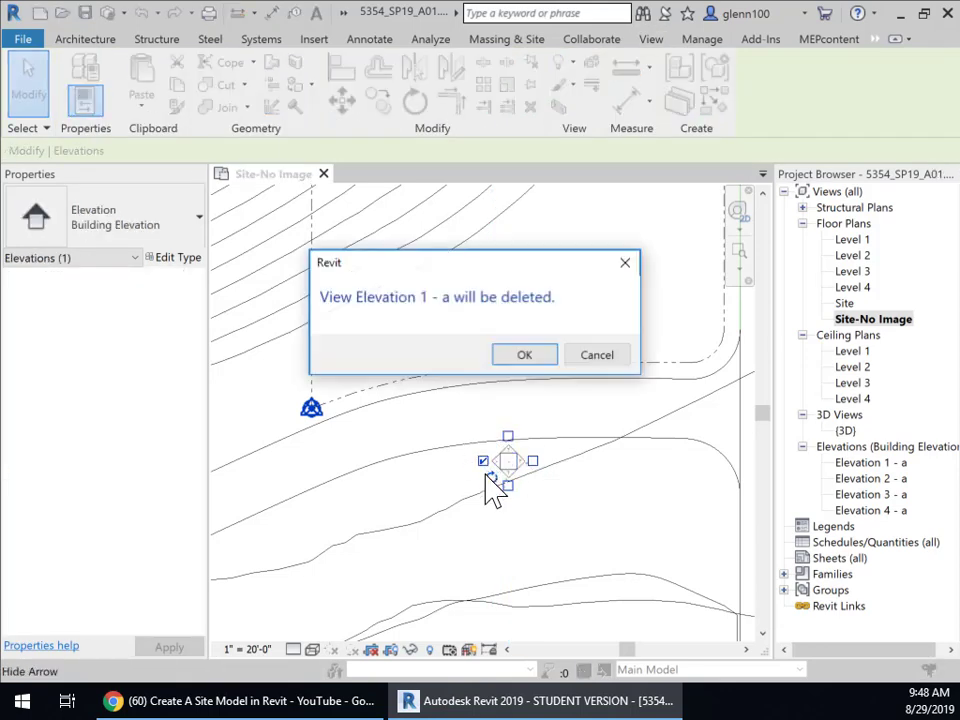
click(521, 356)
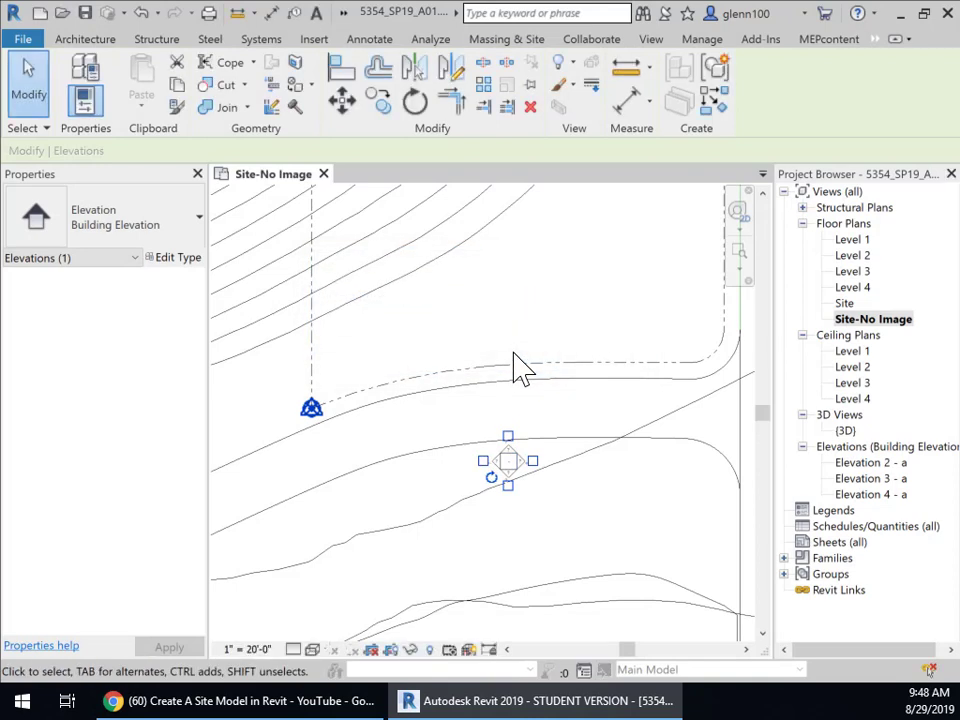
click(508, 437)
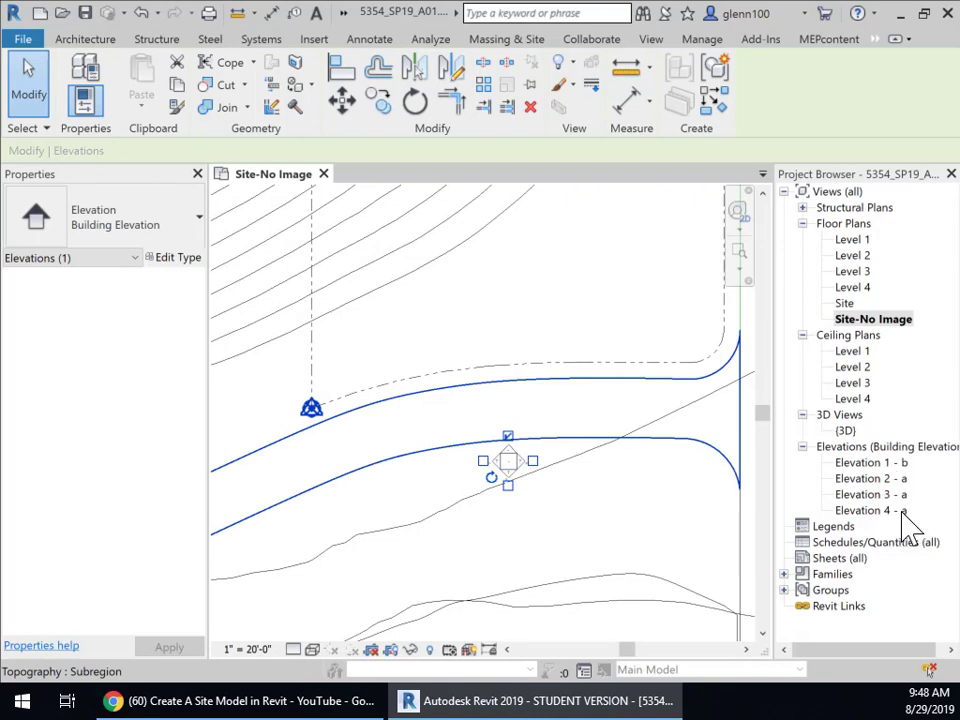
click(541, 510)
Rename the Elevation 1 - b view as North.
click(858, 464)
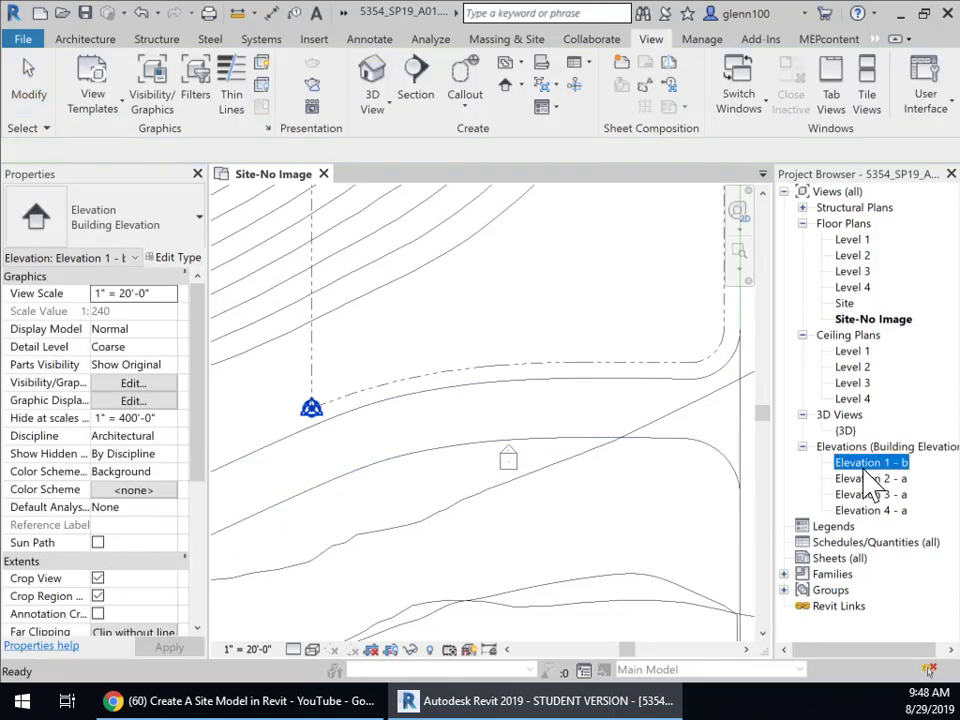
click(863, 465)
text(North)
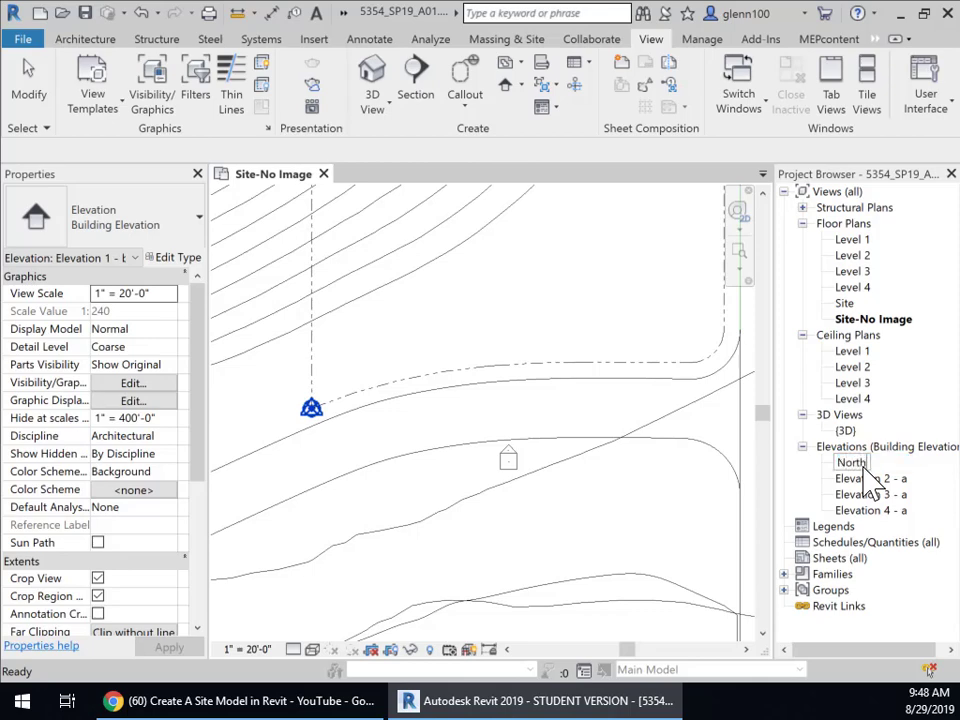
key(Return)
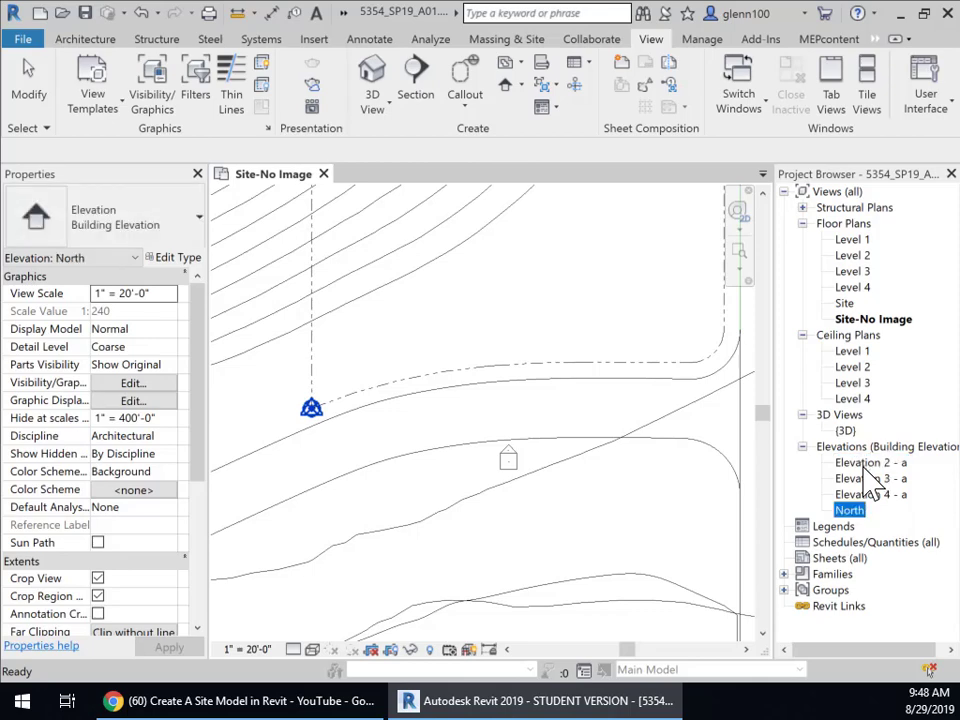
Extend the far clip line of the elevation south of the property up to the site's northern edge.
scroll(625, 455, down, 2)
scroll(536, 362, up, 1)
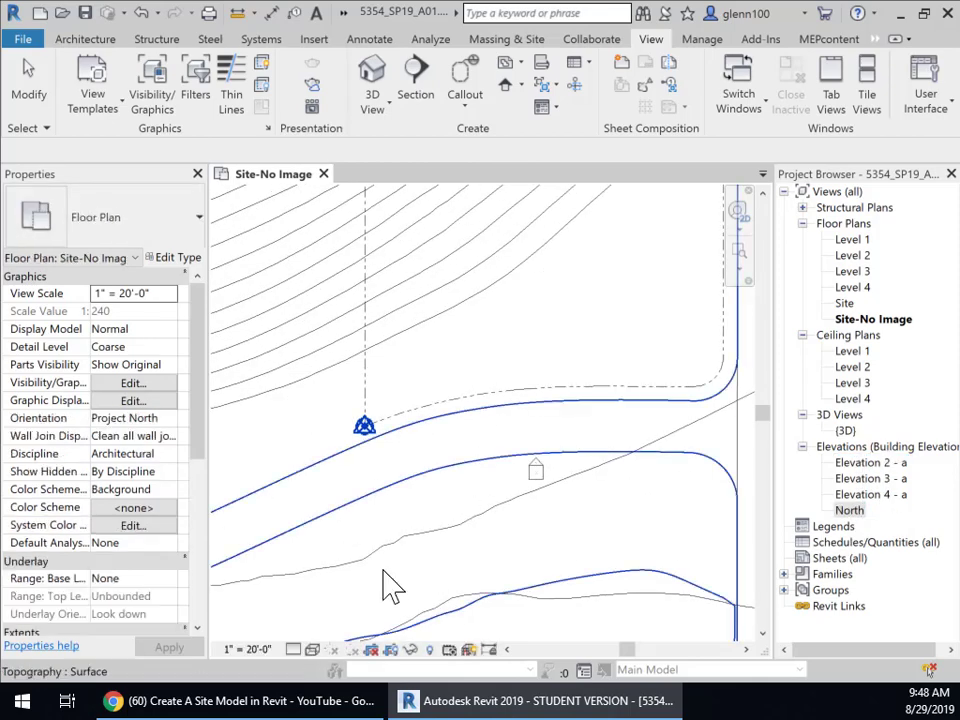
mouse_move(575, 372)
middle_down()
mouse_move(600, 321)
mouse_move(465, 536)
mouse_move(430, 537)
middle_up()
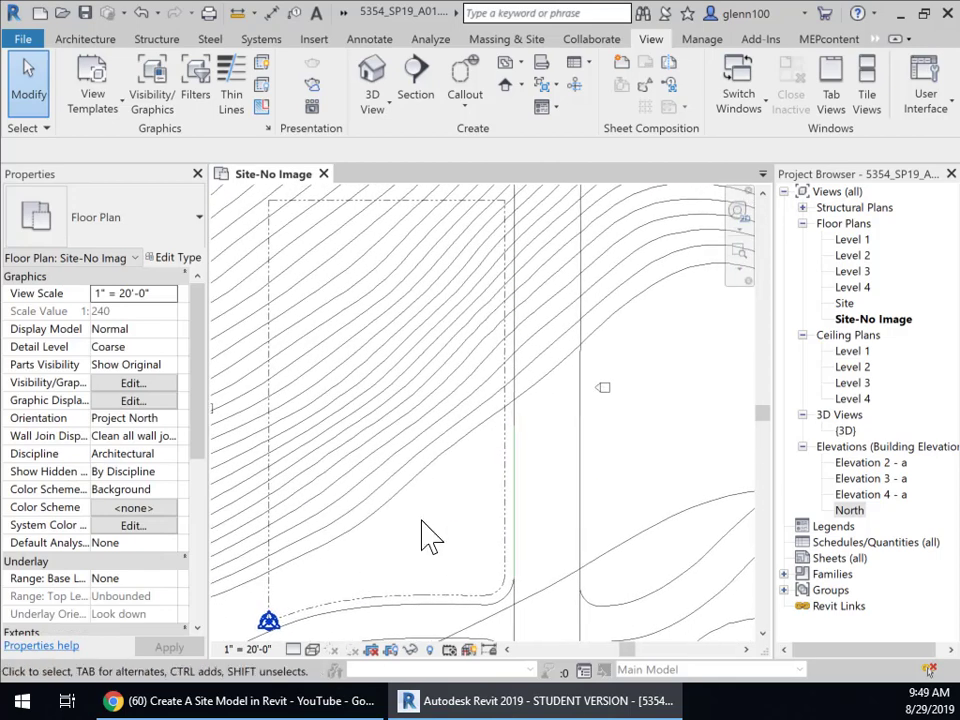
scroll(628, 400, down, 1)
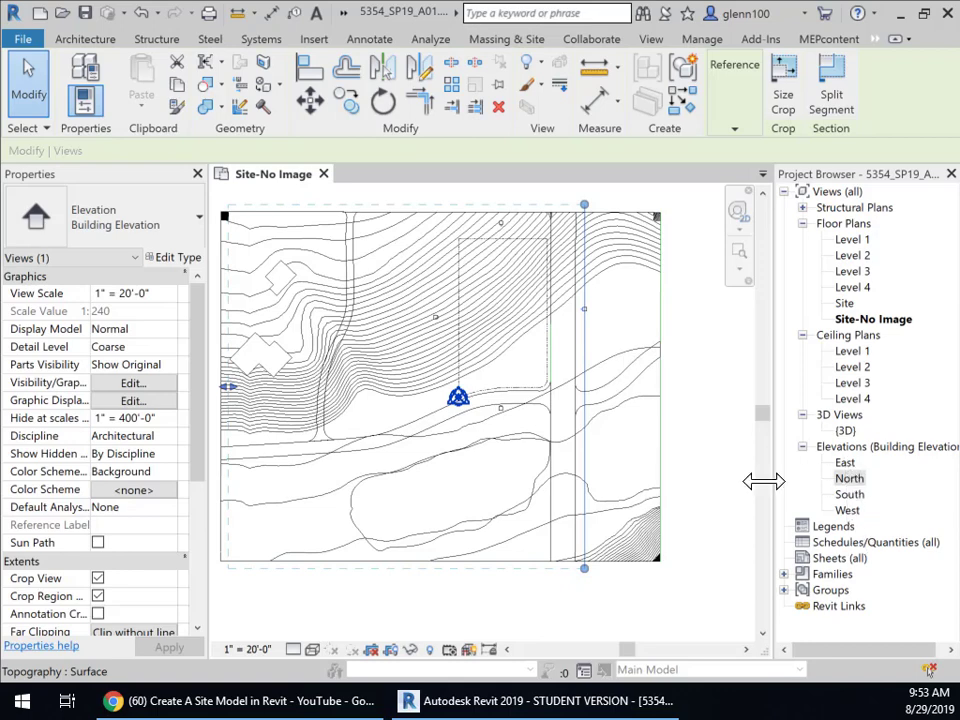
scroll(505, 415, up, 3)
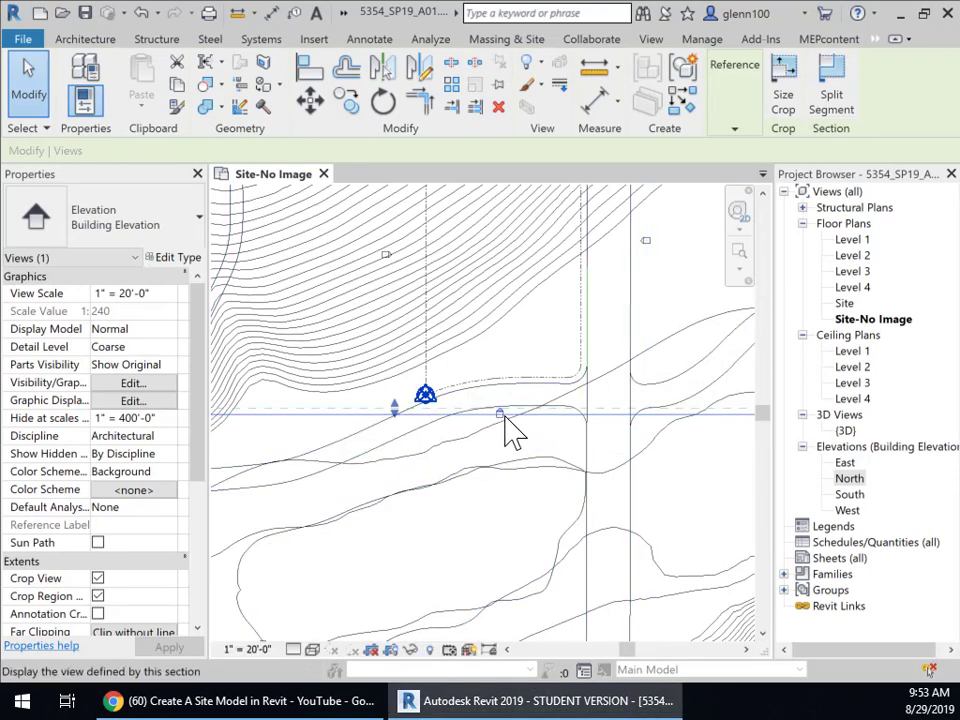
scroll(452, 428, down, 1)
middle_drag(509, 478, 527, 480)
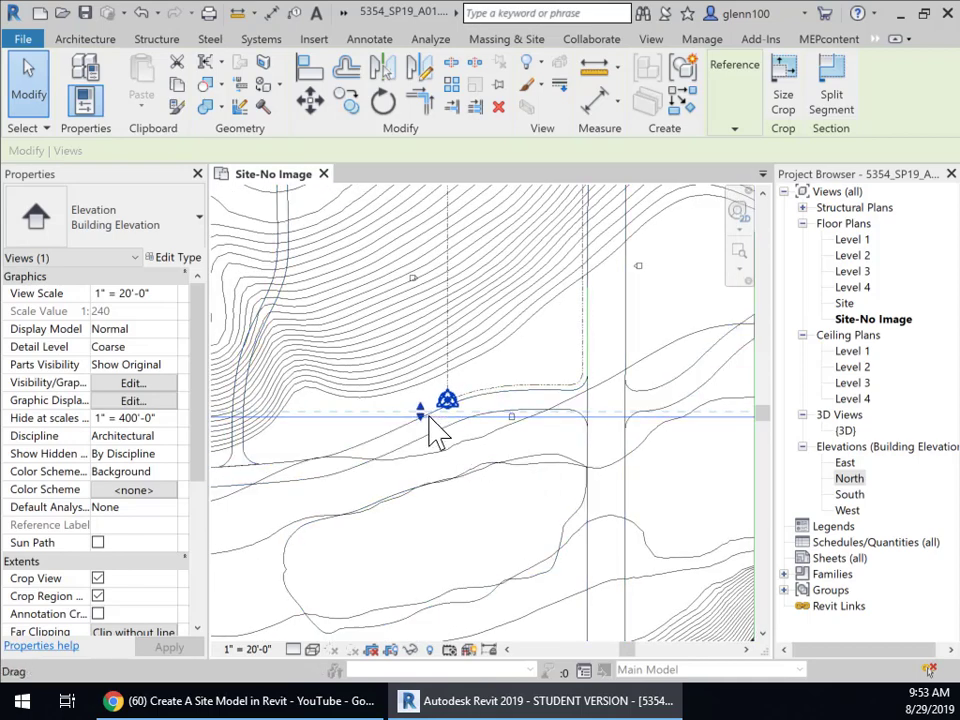
mouse_move(421, 408)
mouse_down()
mouse_move(386, 204)
mouse_move(388, 212)
mouse_up()
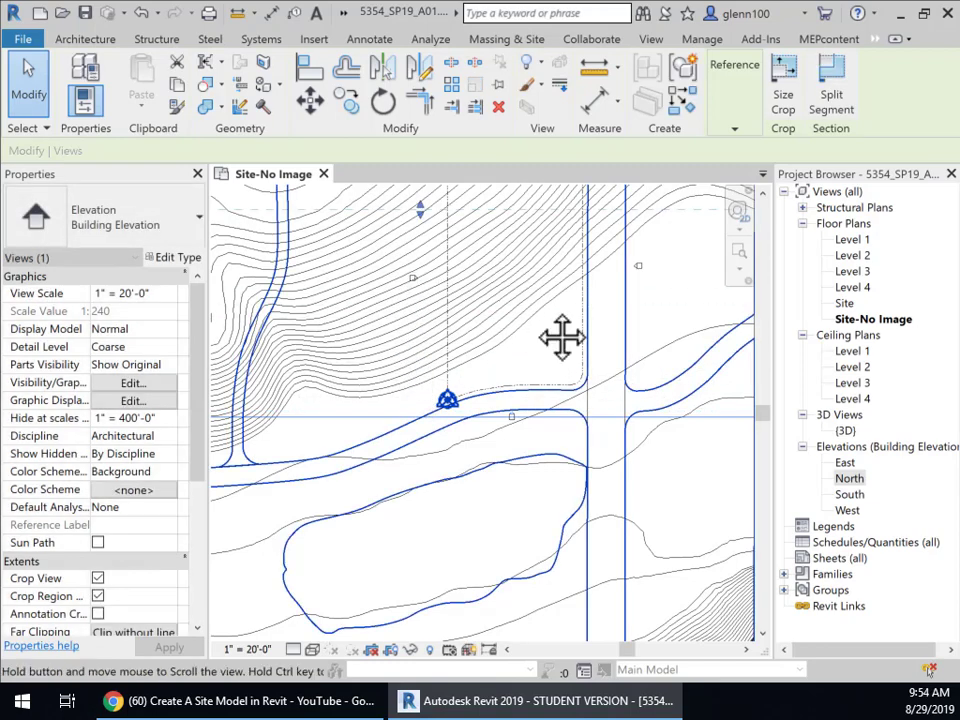
middle_drag(562, 338, 557, 498)
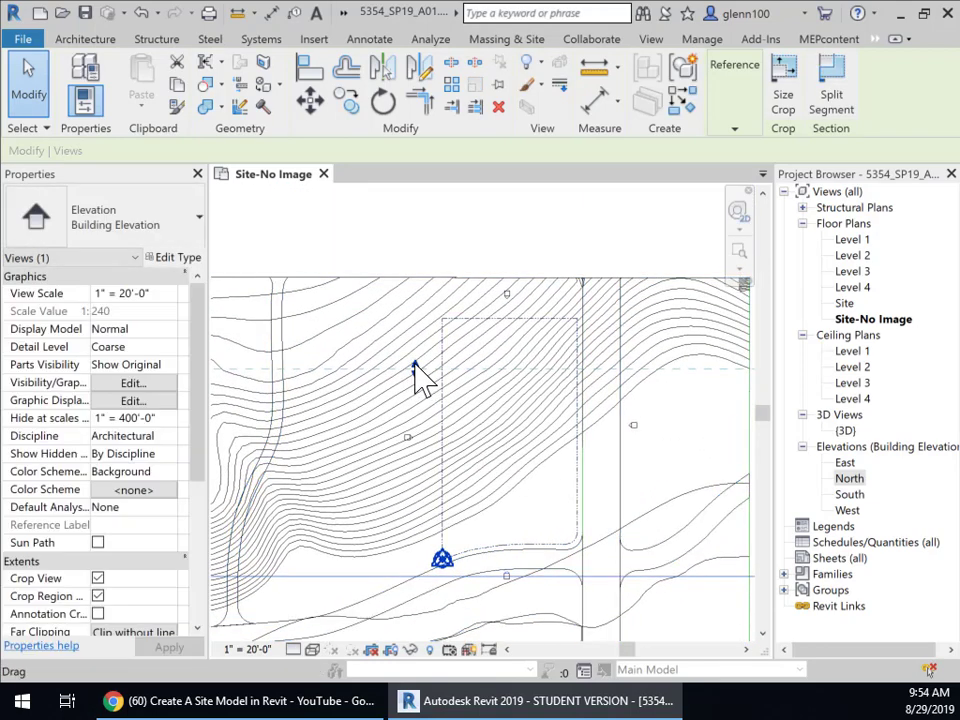
mouse_move(416, 364)
mouse_down()
mouse_move(406, 264)
mouse_move(405, 274)
mouse_up()
click(460, 253)
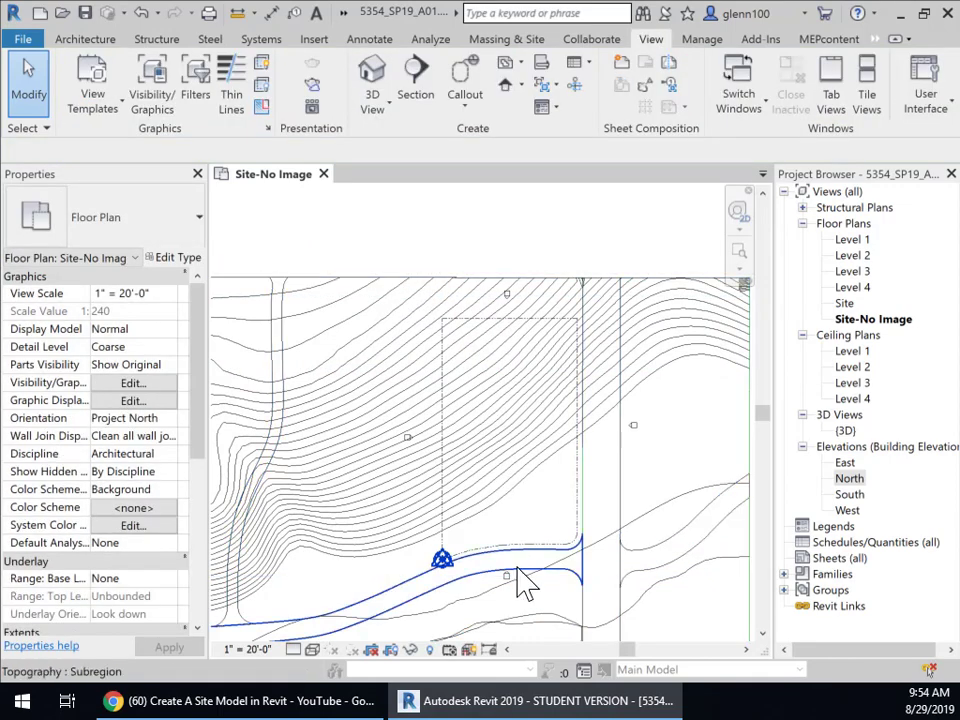
Open the South elevation, examine its terrain profile and level lines, and close the view.
double_click(852, 494)
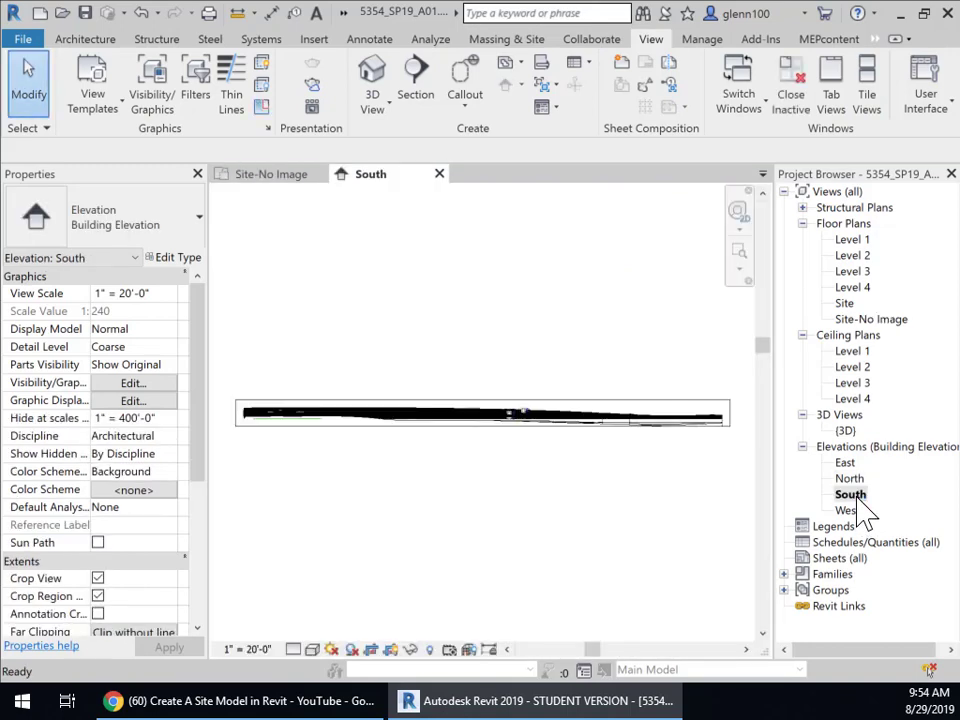
scroll(519, 430, up, 5)
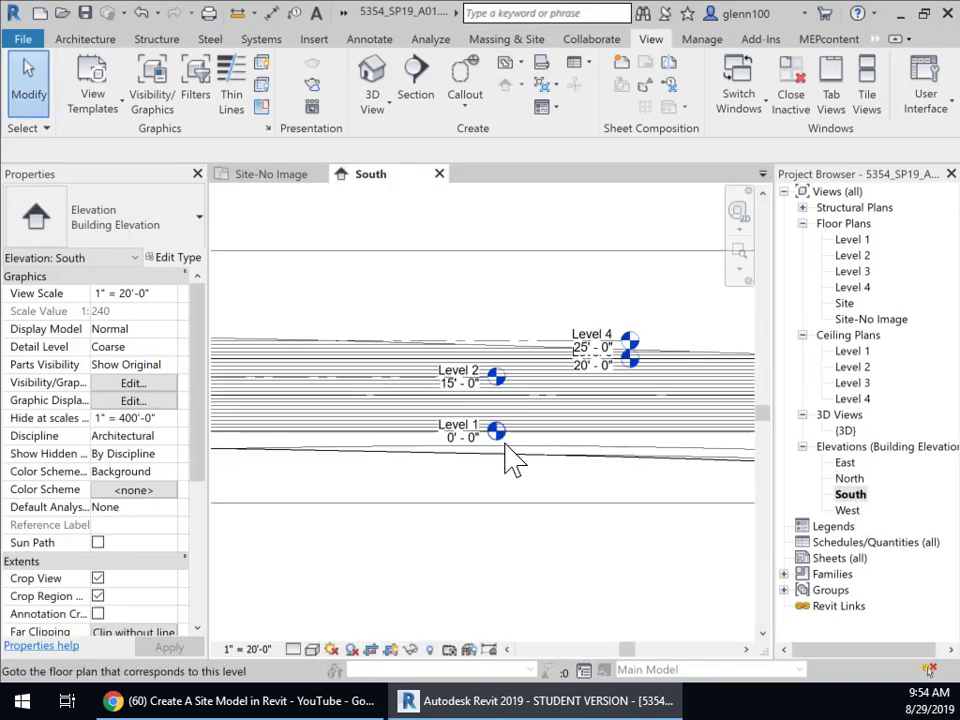
scroll(585, 570, down, 2)
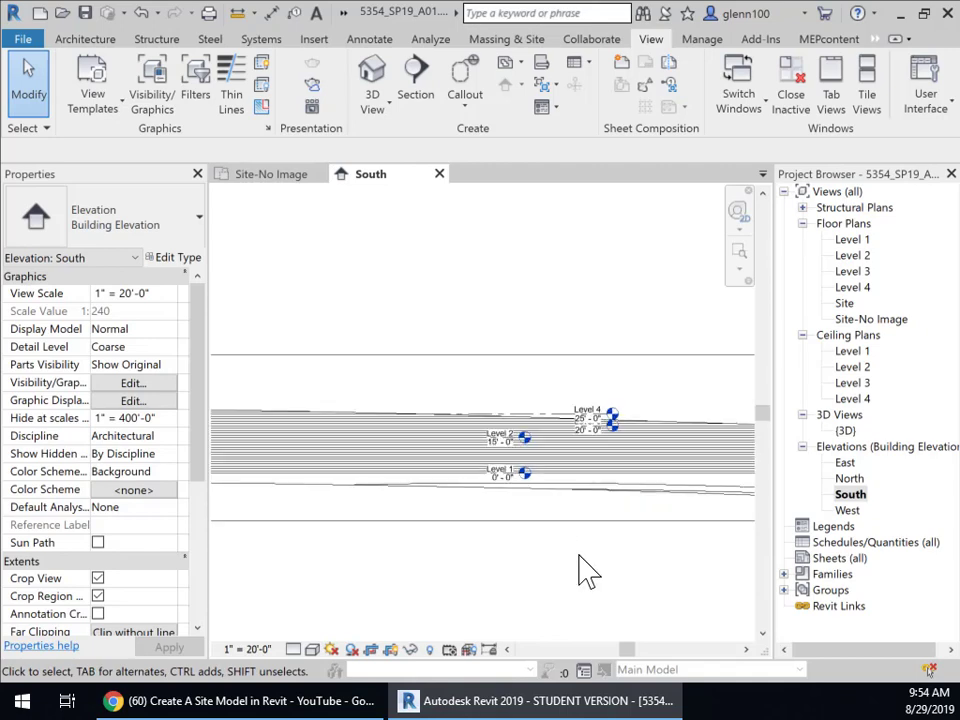
scroll(585, 570, down, 3)
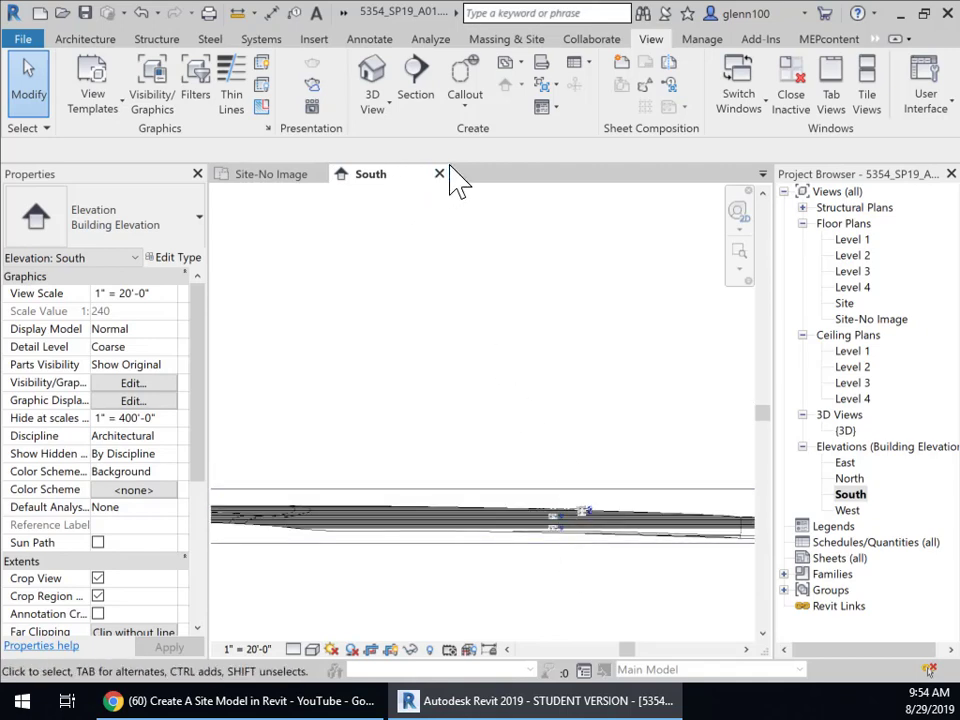
click(439, 174)
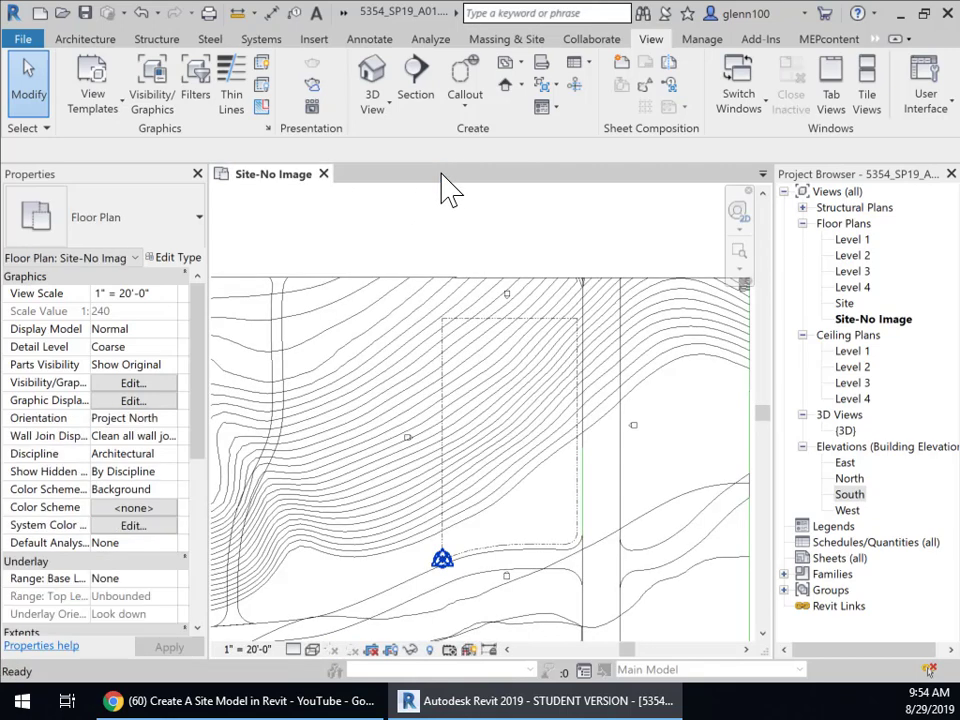
Open the West elevation to check its terrain profile, close it, and review the western part of the site plan.
click(414, 452)
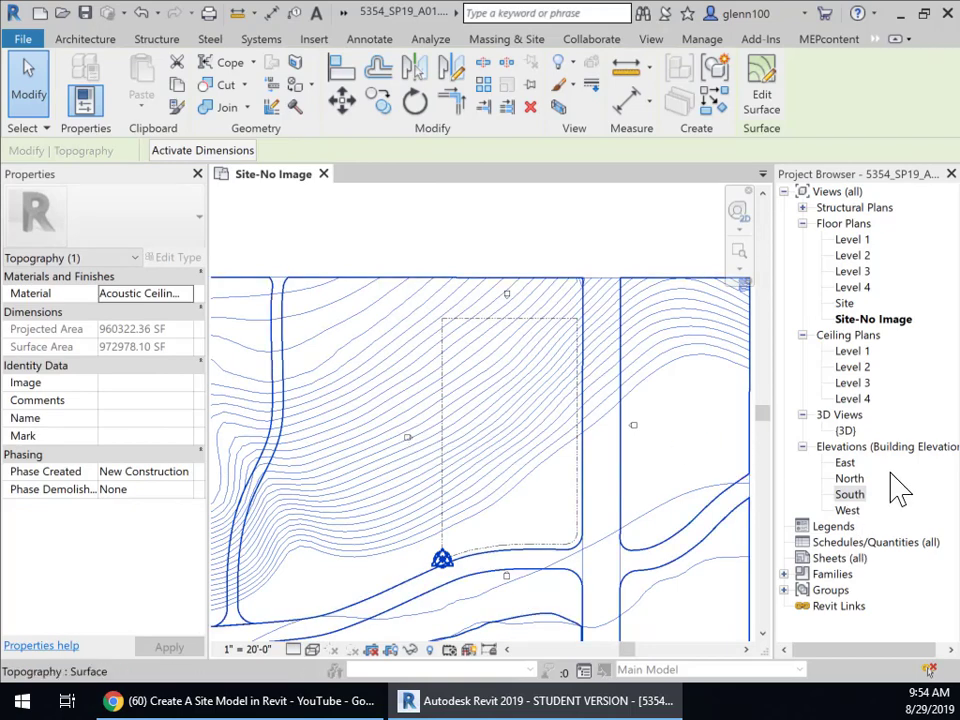
double_click(848, 511)
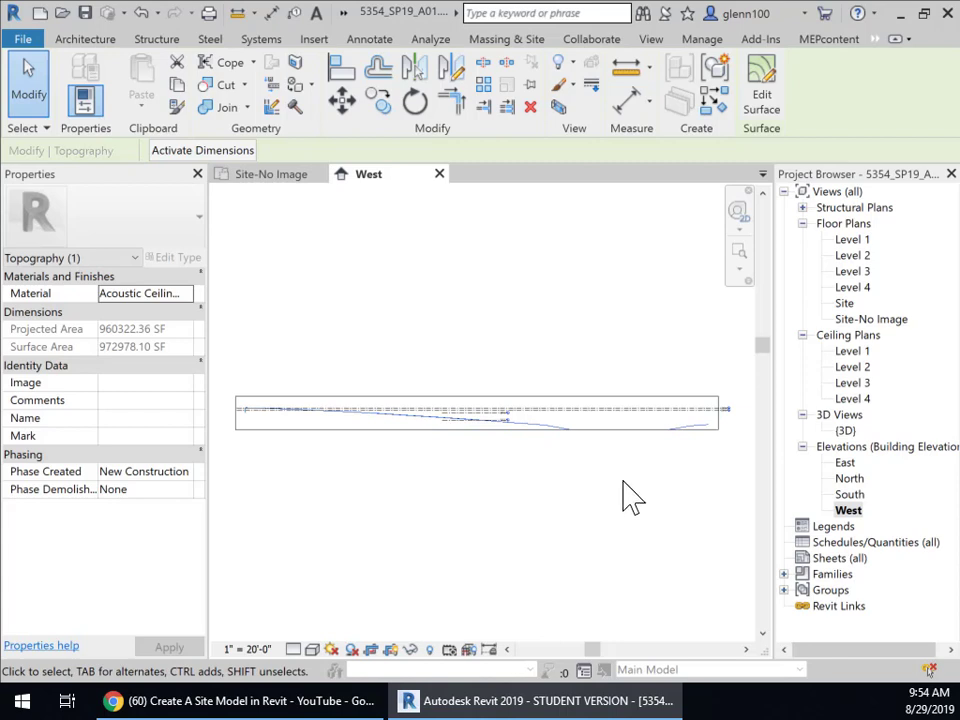
click(439, 175)
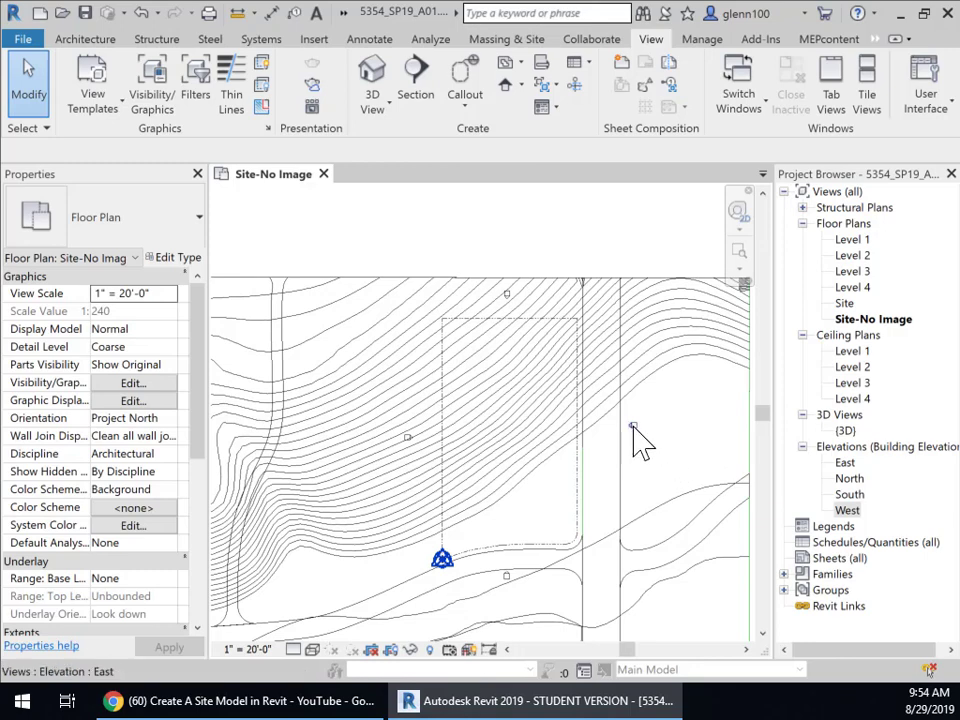
middle_drag(258, 452, 418, 381)
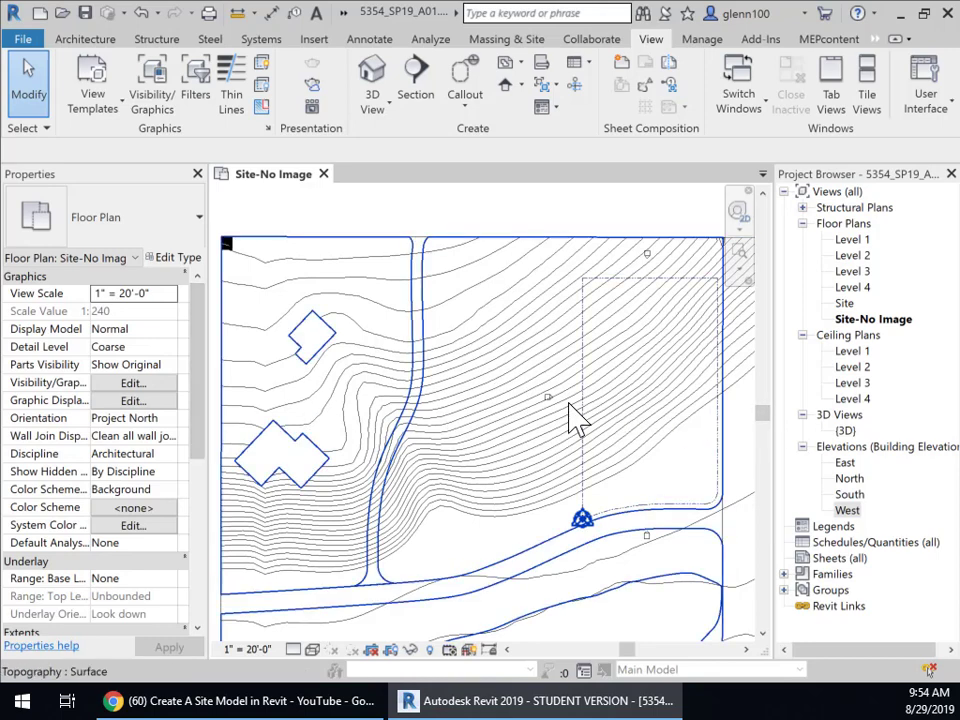
Select the elevation east of the property in the site plan and check how far its view extent reaches west.
middle_drag(740, 410, 677, 418)
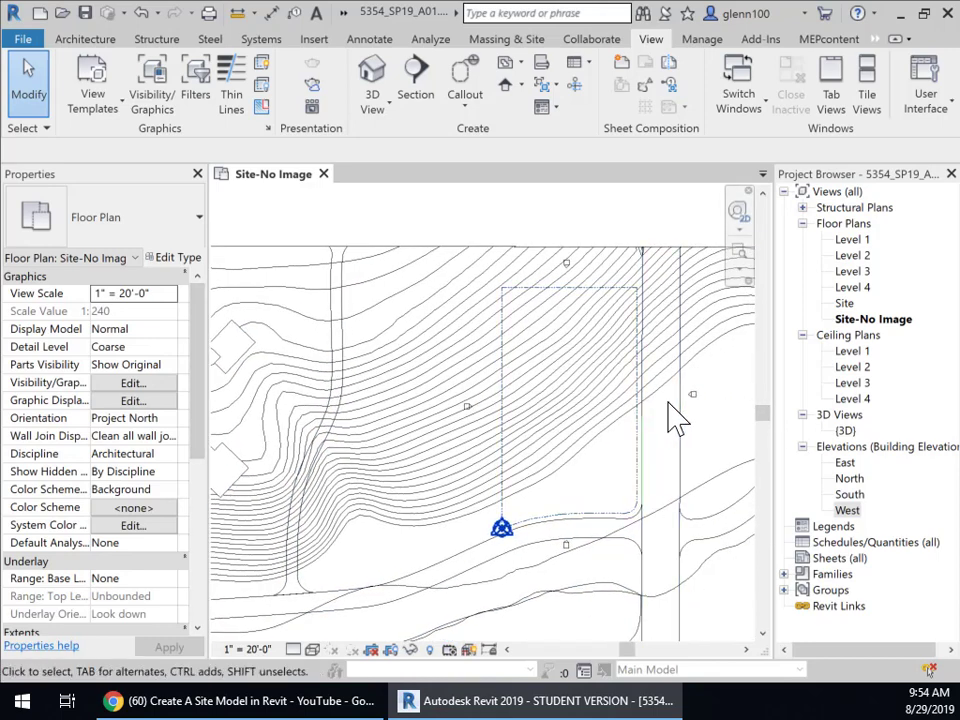
click(696, 408)
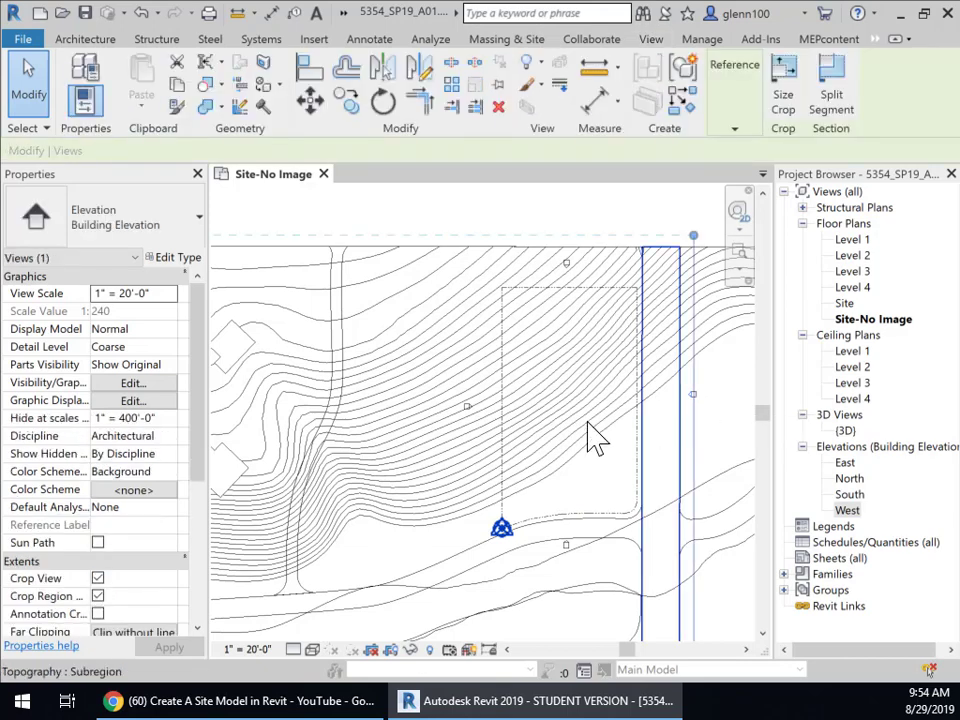
middle_drag(600, 436, 755, 426)
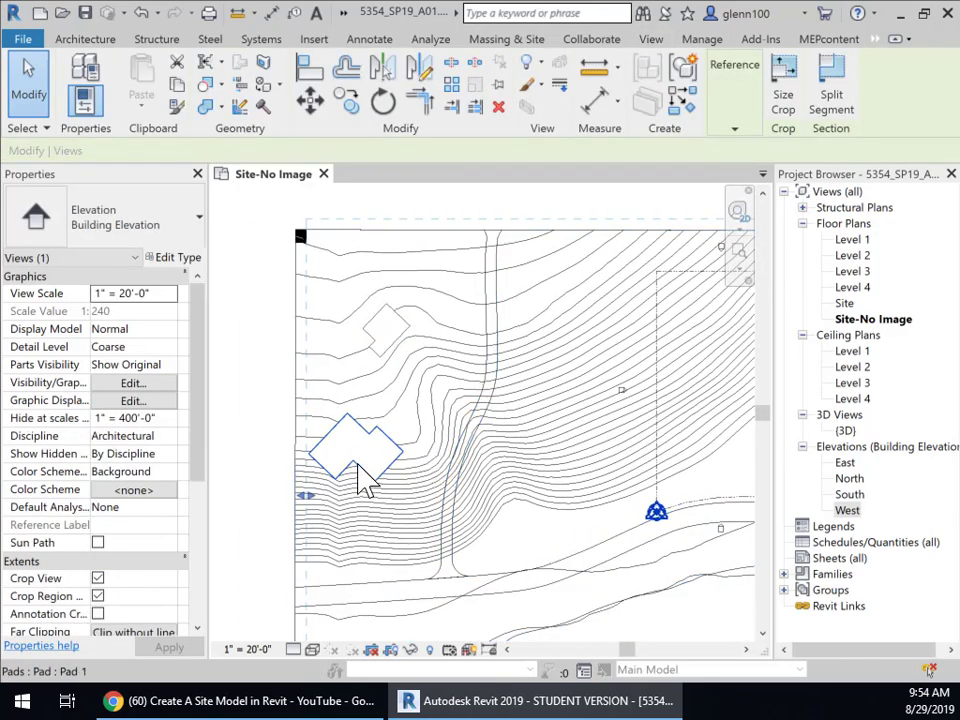
middle_drag(634, 461, 581, 471)
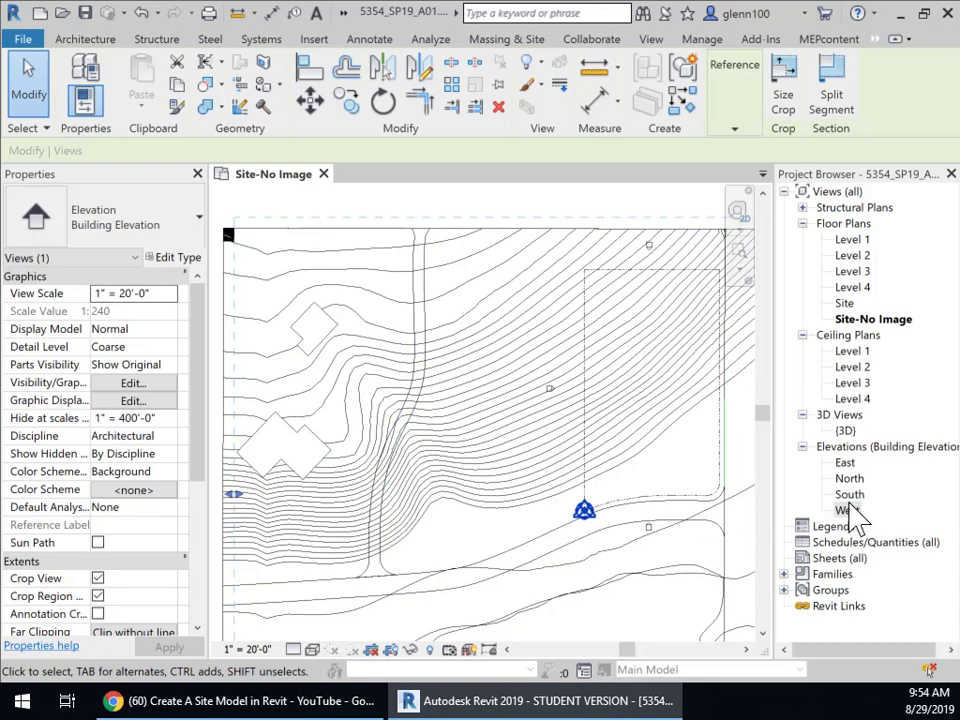
Open the East elevation and examine its terrain profile, building pads and level lines.
double_click(847, 464)
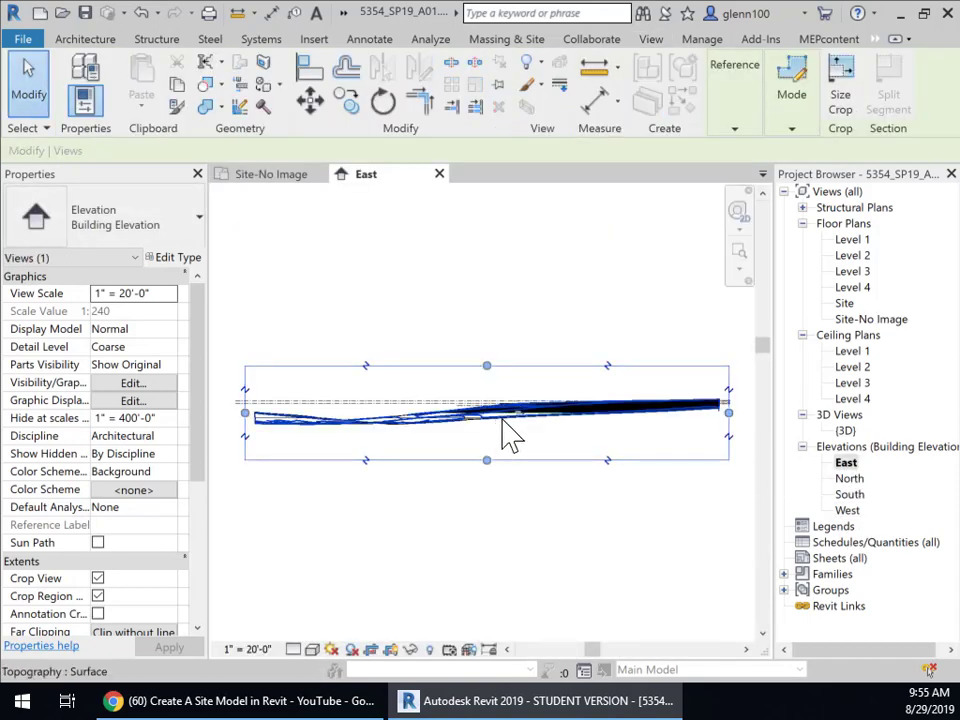
scroll(546, 424, up, 5)
scroll(440, 415, up, 2)
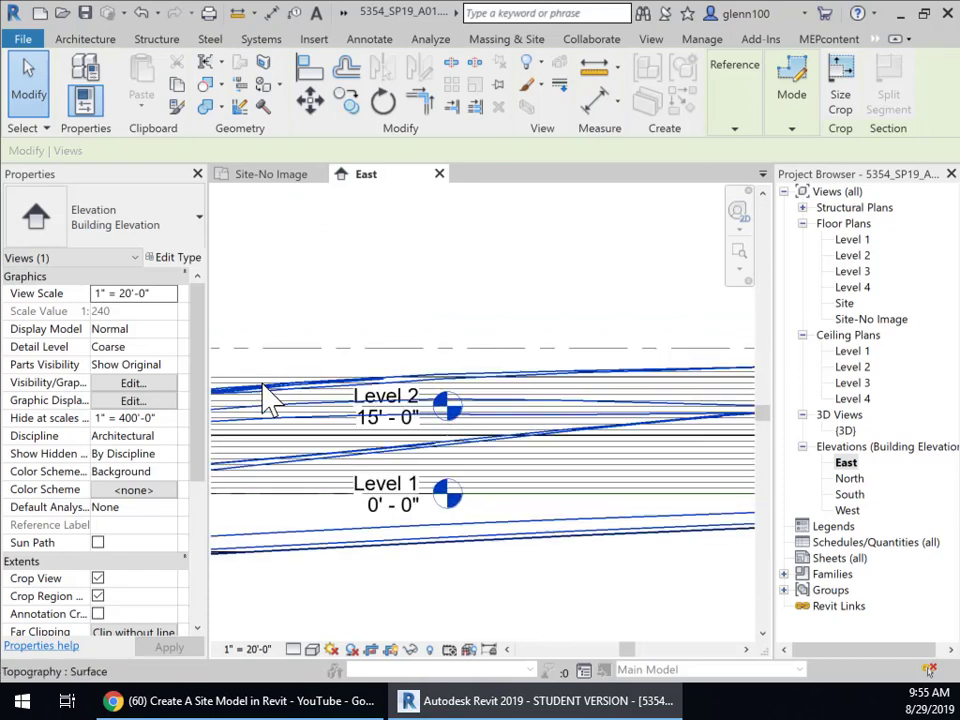
middle_drag(317, 422, 546, 482)
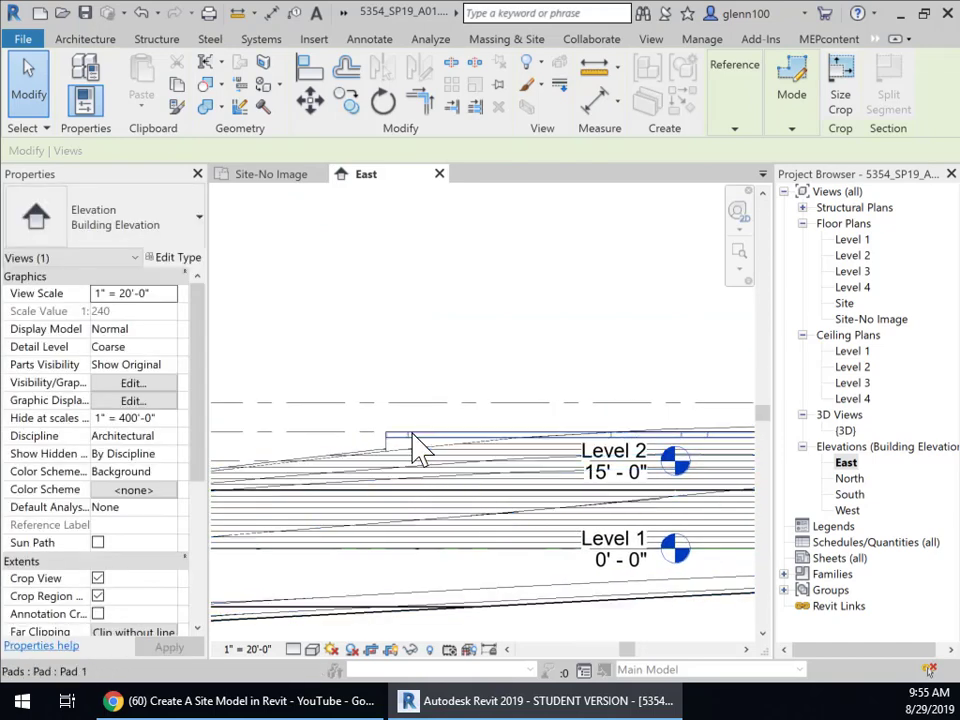
middle_drag(550, 374, 499, 282)
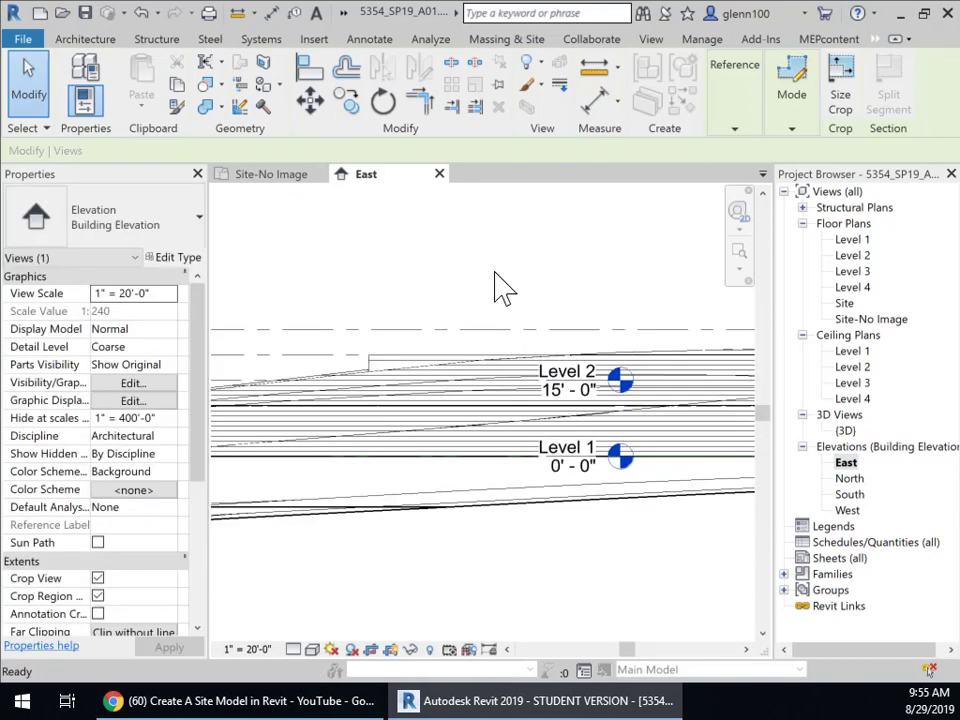
scroll(499, 282, down, 2)
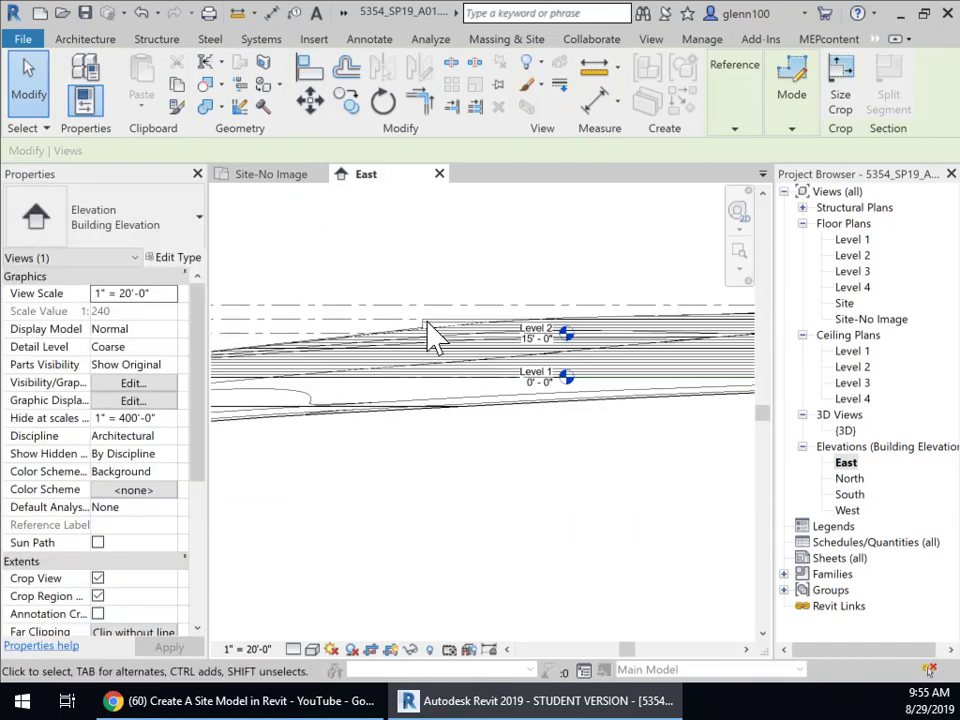
Turn on the visibility of the Mass model category in the East elevation.
click(125, 386)
scroll(308, 336, down, 4)
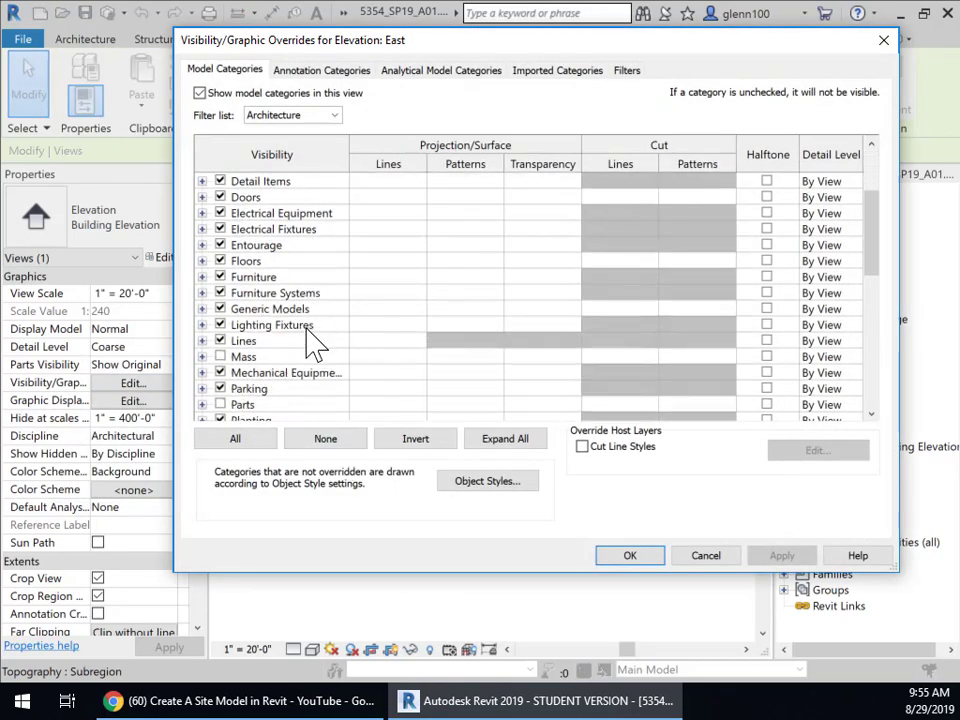
scroll(265, 328, down, 1)
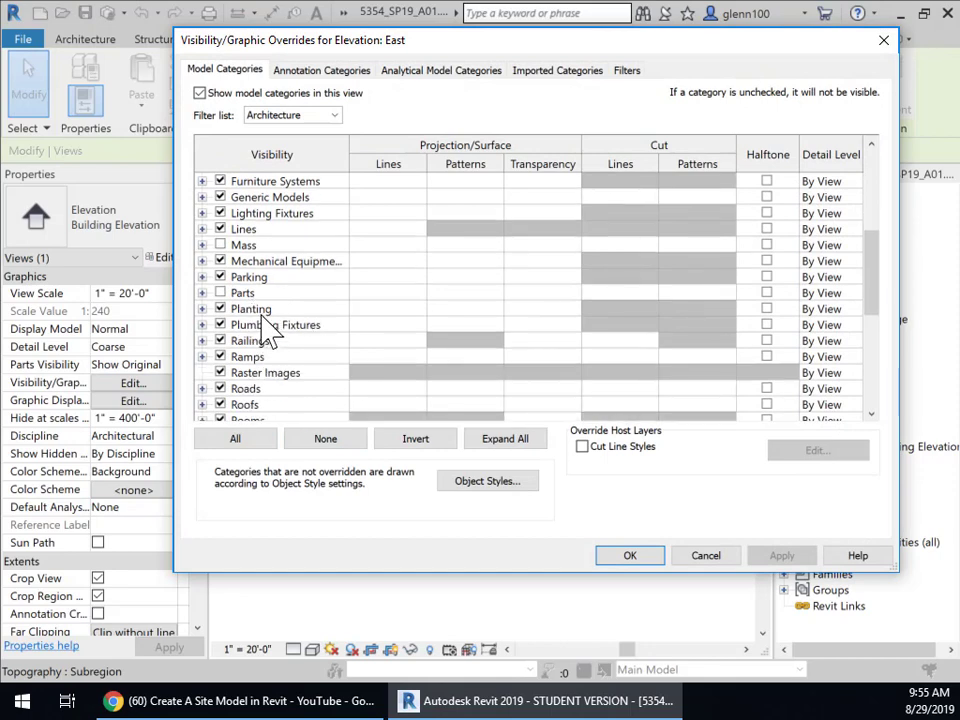
click(229, 247)
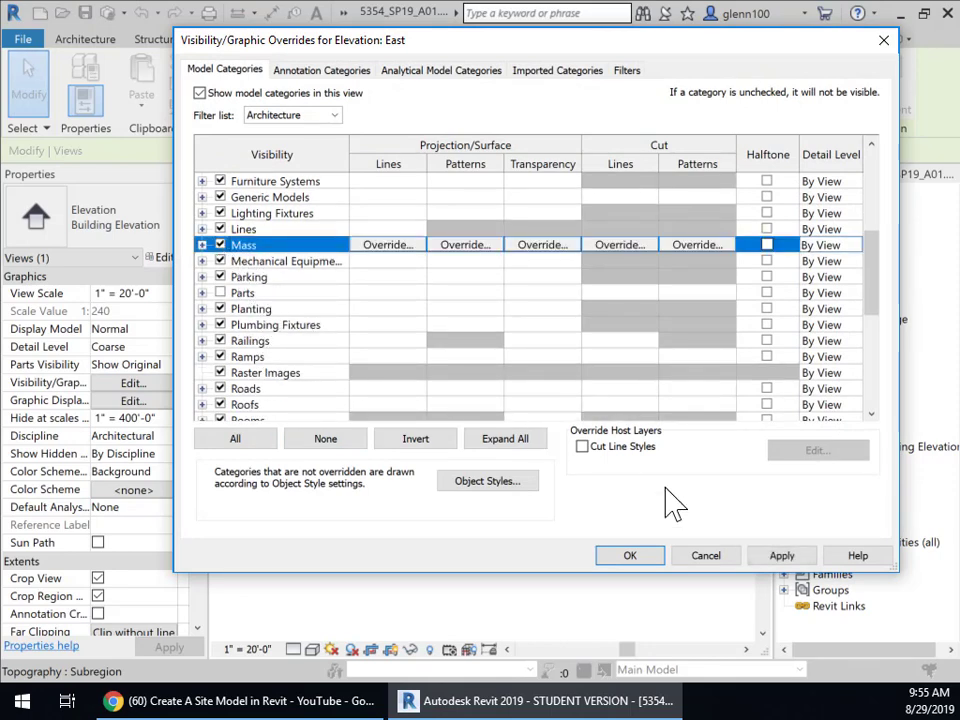
click(783, 557)
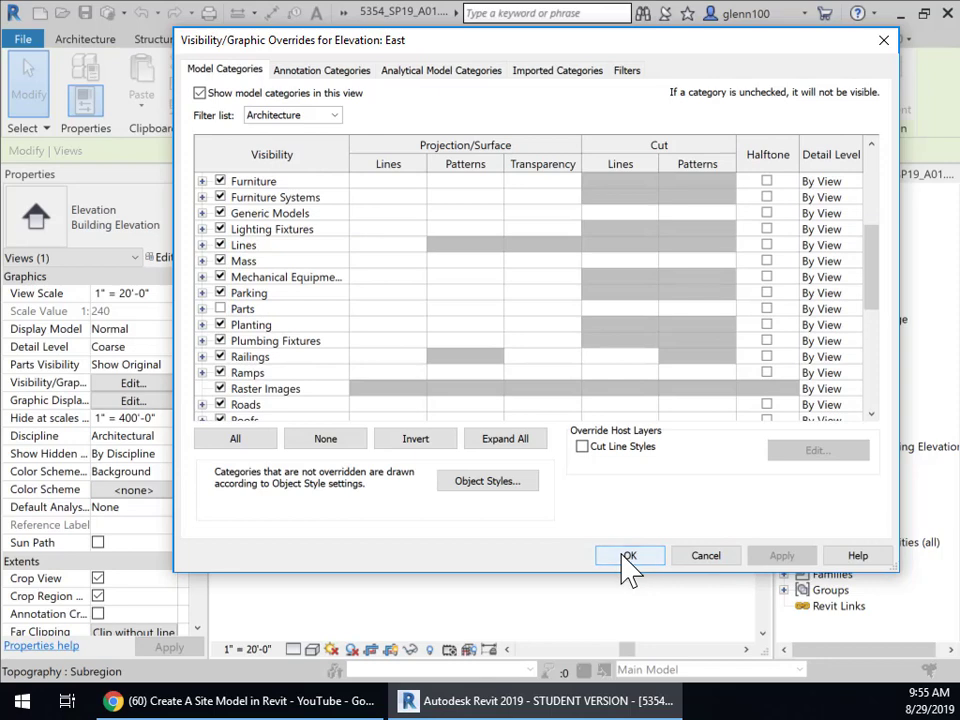
click(622, 556)
Lower the top of the taller building mass, Building01, to roughly the height of the neighbouring mass in the East elevation.
scroll(558, 467, down, 1)
middle_drag(557, 490, 532, 575)
scroll(529, 570, down, 3)
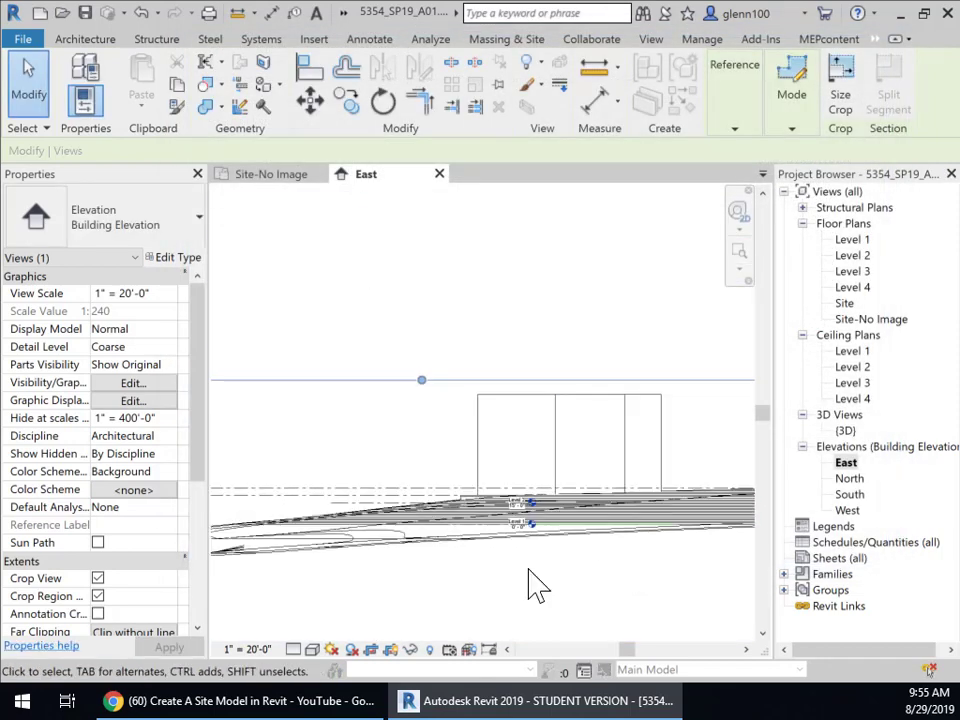
scroll(535, 585, down, 1)
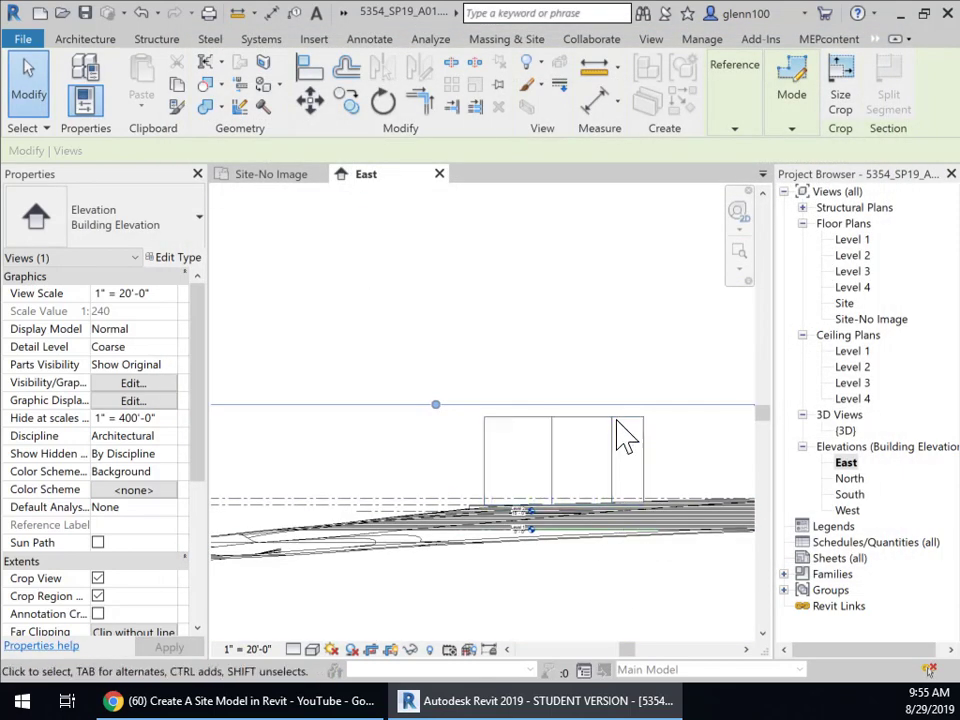
click(612, 424)
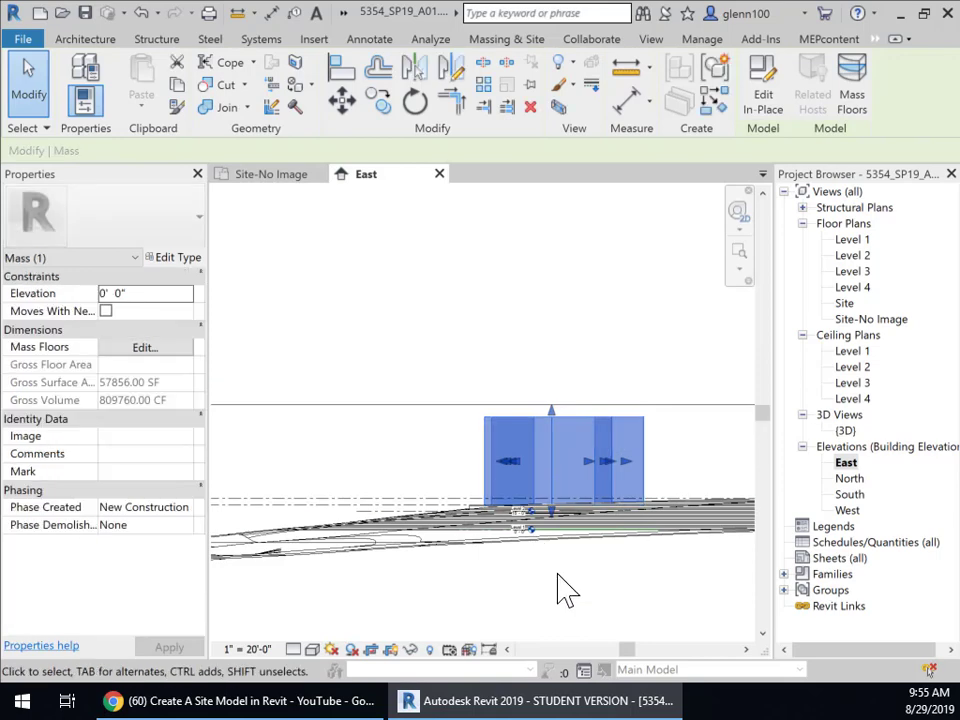
scroll(565, 590, down, 1)
middle_drag(568, 594, 531, 467)
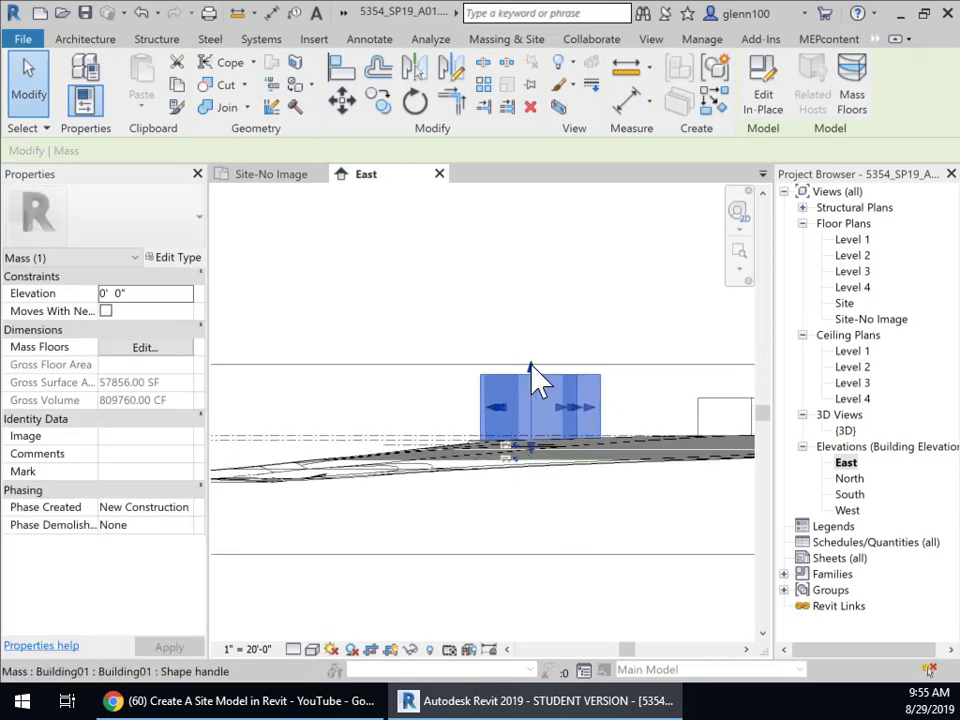
drag(531, 364, 538, 410)
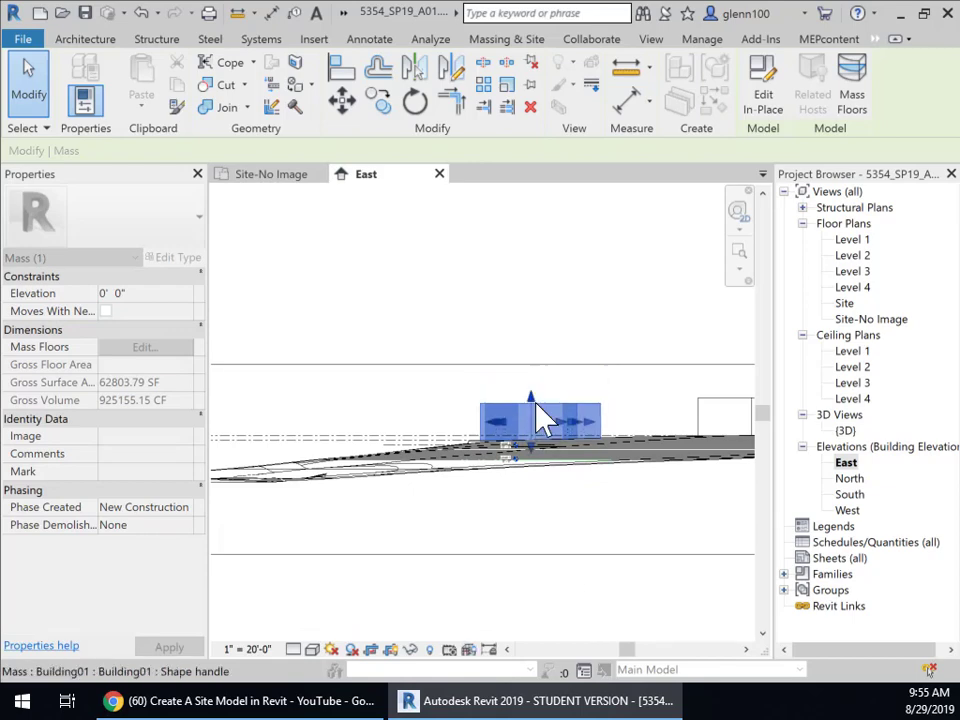
click(407, 422)
Check the building masses in the East elevation, return to the Site-No Image plan and review the property and its elevation markers.
middle_drag(467, 521, 598, 410)
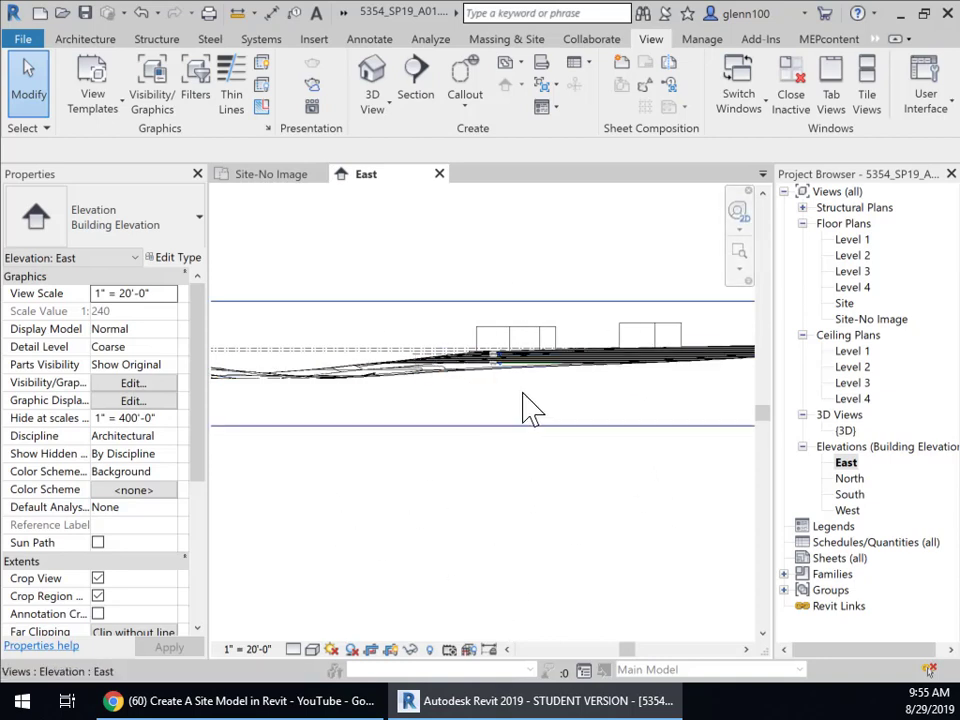
click(279, 180)
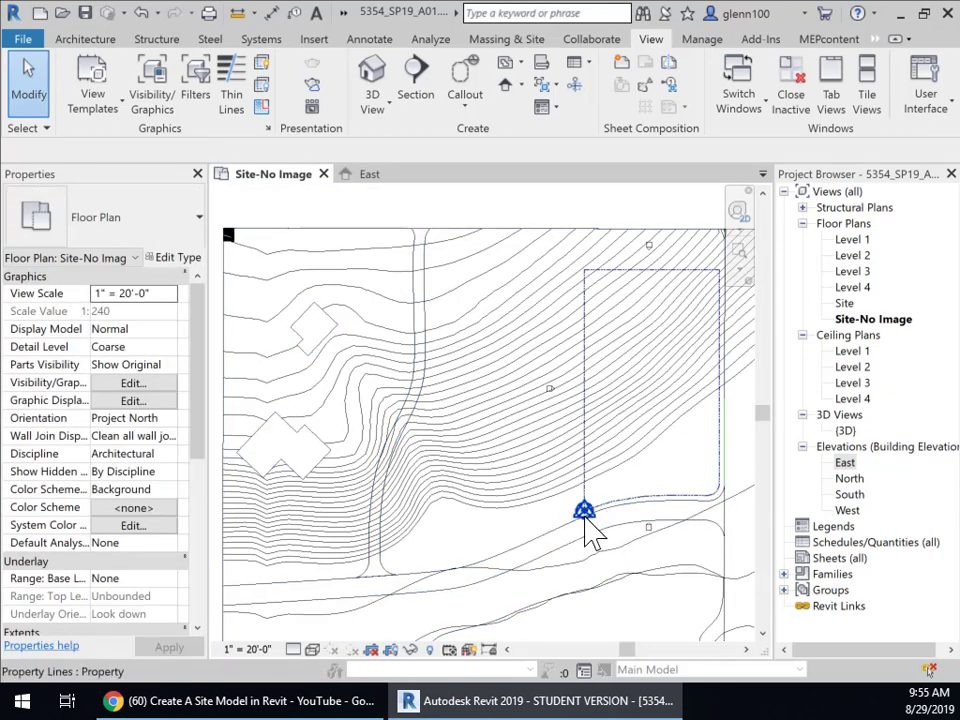
middle_drag(641, 530, 560, 505)
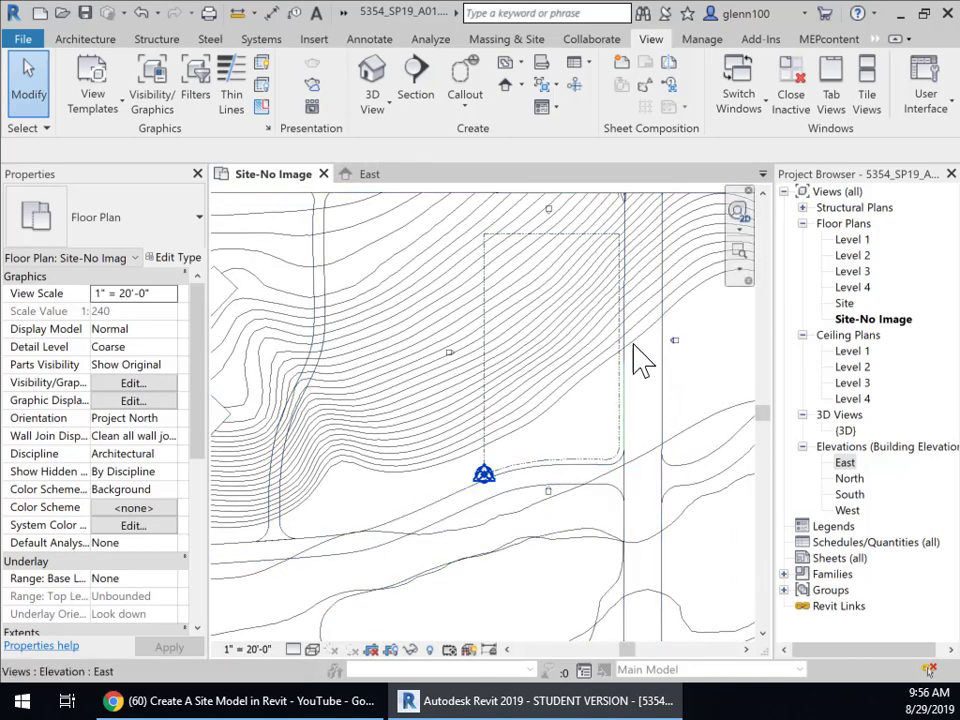
middle_drag(551, 361, 560, 448)
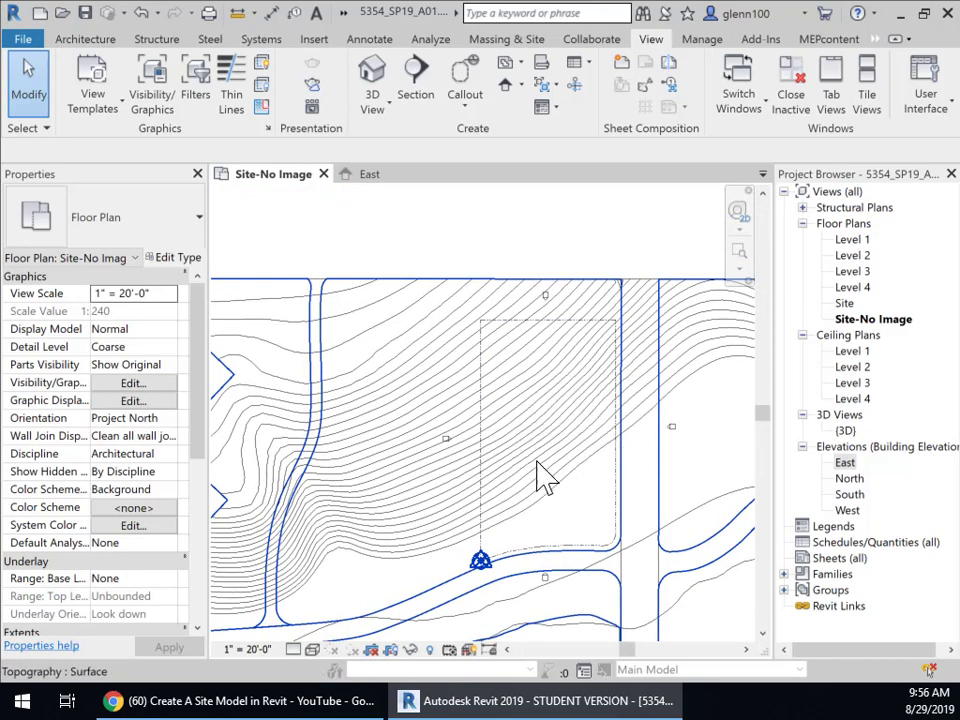